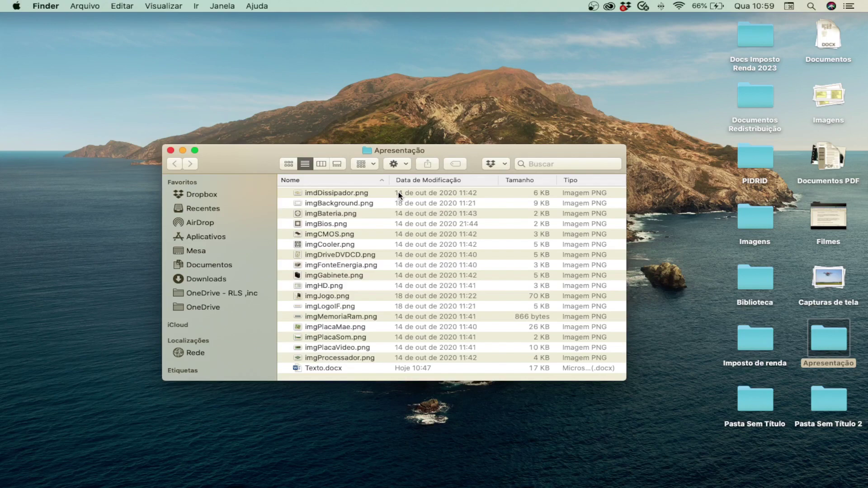
Open Texto.docx from the Apresentação folder in Word.
double_click(308, 369)
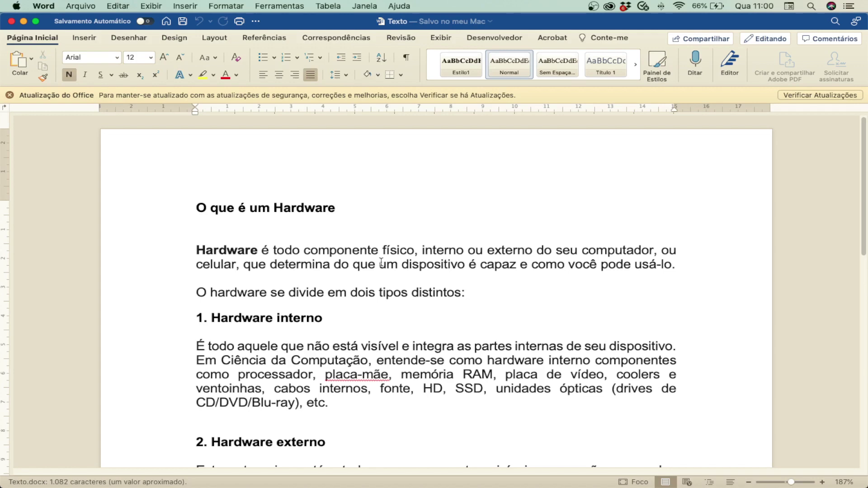
Read the Texto document down to the YouTube link, then minimize Word.
scroll(381, 262, "down", 1)
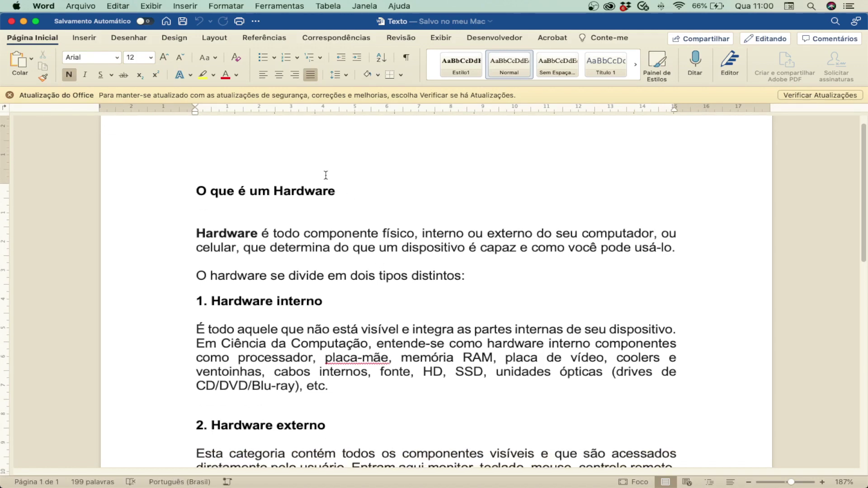
scroll(303, 232, "down", 1)
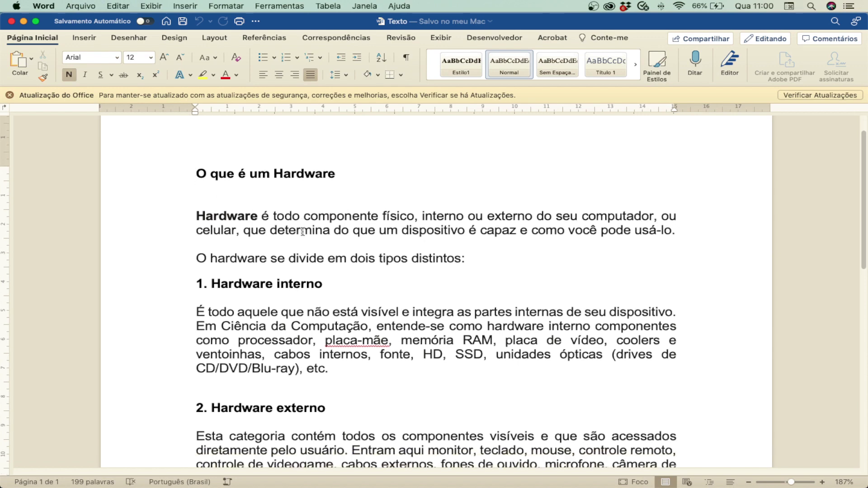
scroll(234, 238, "down", 2)
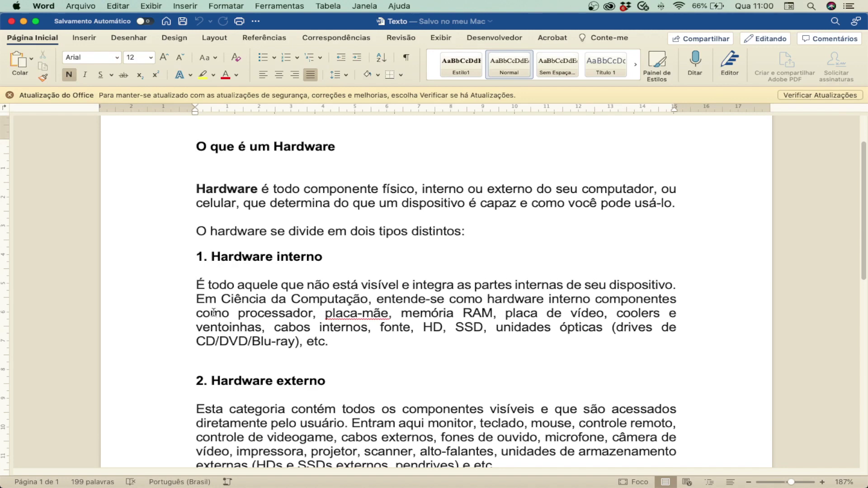
scroll(269, 323, "down", 3)
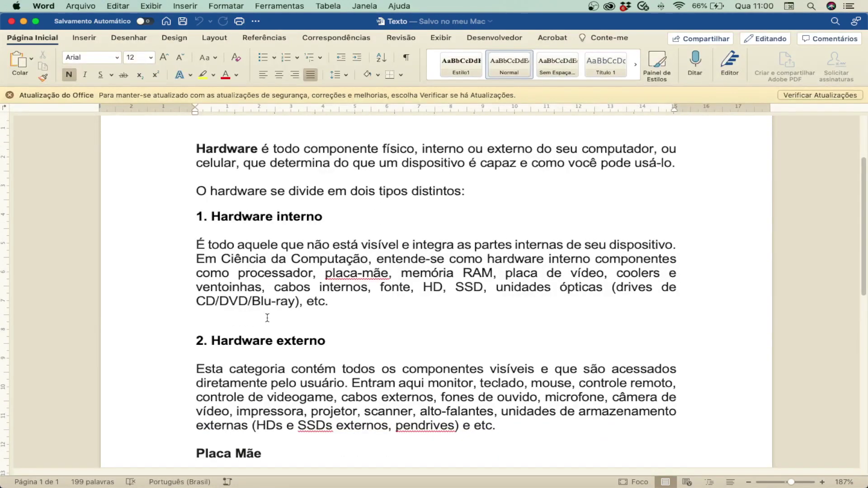
scroll(267, 320, "down", 4)
scroll(266, 317, "down", 5)
scroll(267, 318, "down", 10)
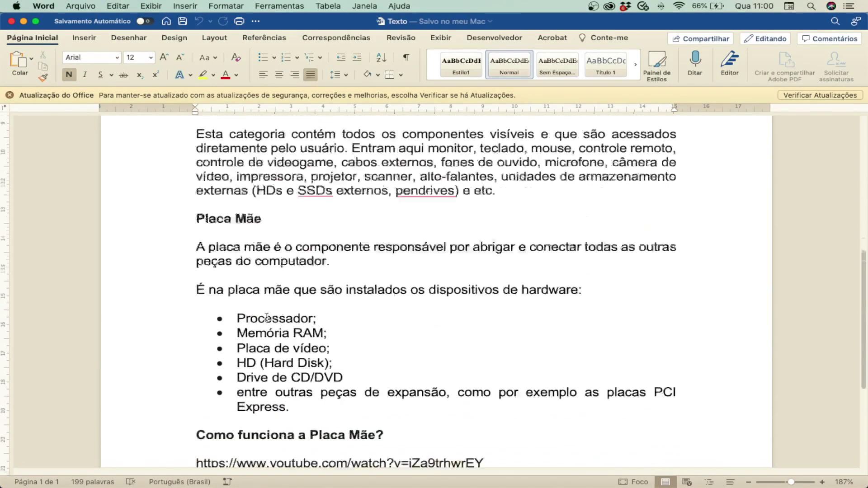
scroll(272, 312, "down", 6)
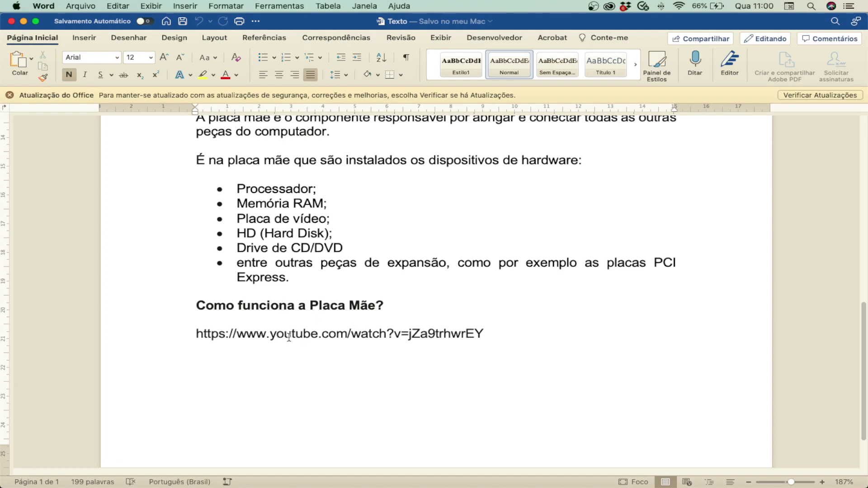
left_click(23, 21)
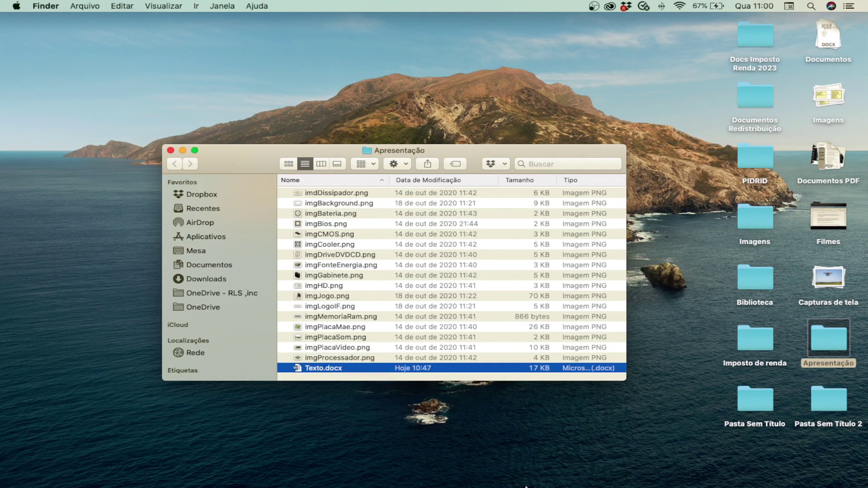
Launch PowerPoint and create a new presentation from the Circuito theme.
left_click(591, 476)
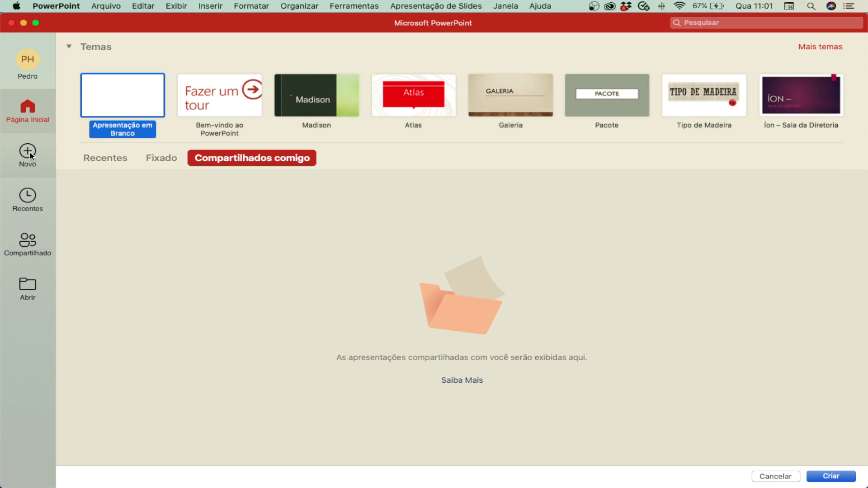
left_click(813, 49)
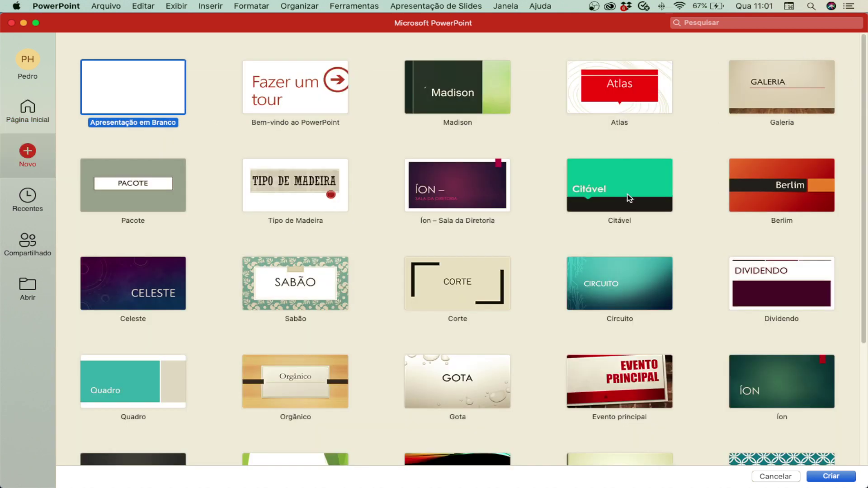
scroll(399, 222, "down", 3)
scroll(400, 222, "up", 3)
scroll(607, 272, "down", 1)
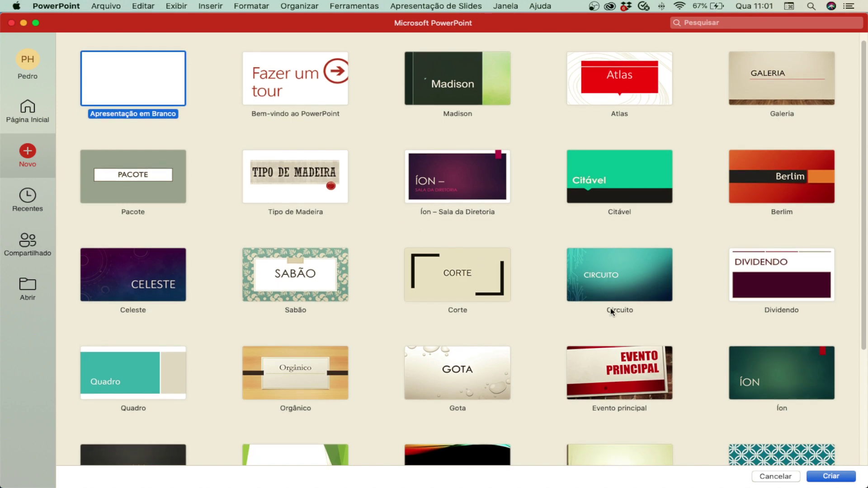
left_click(611, 274)
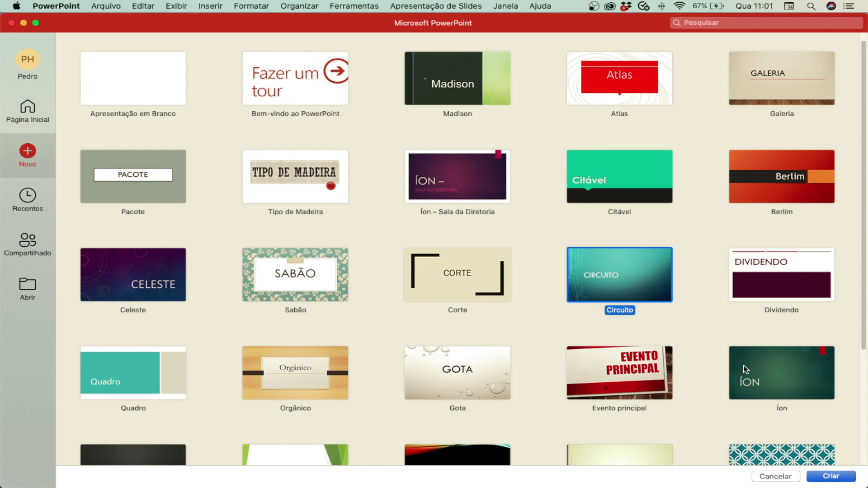
left_click(820, 477)
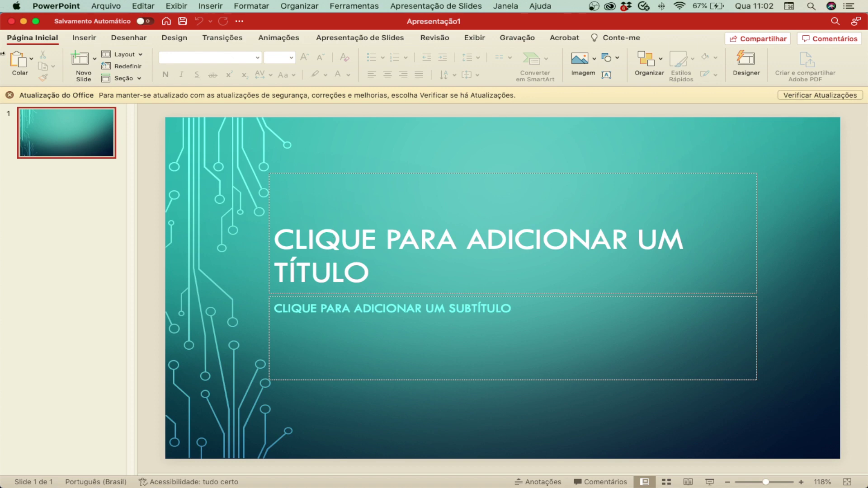
Dismiss the update notice and select the heading 'O que é um Hardware' in Word.
left_click(10, 95)
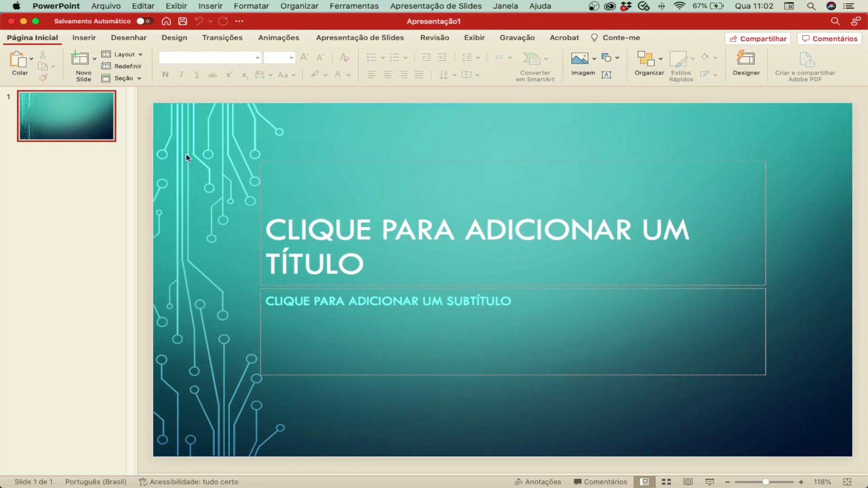
left_click(305, 251)
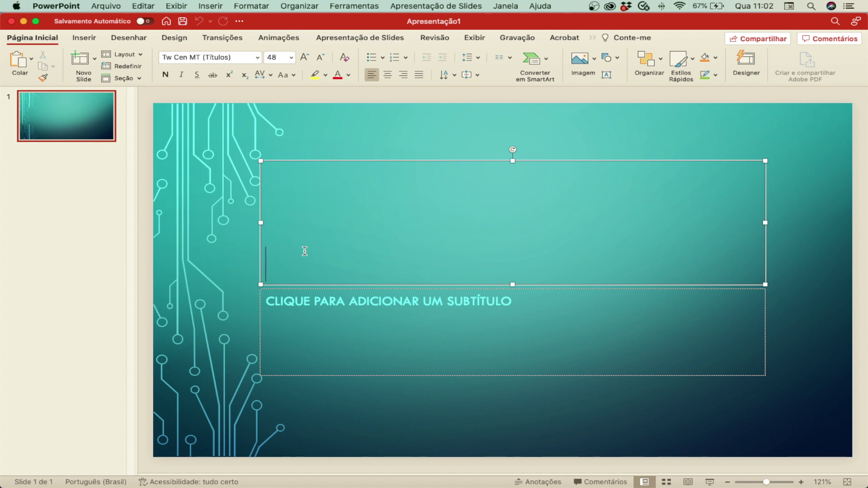
key("super+Tab")
key("super+Tab")
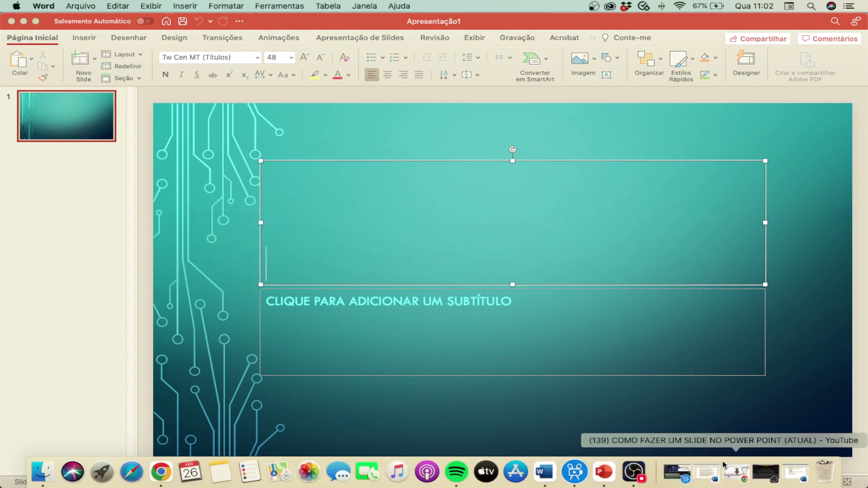
left_click(794, 474)
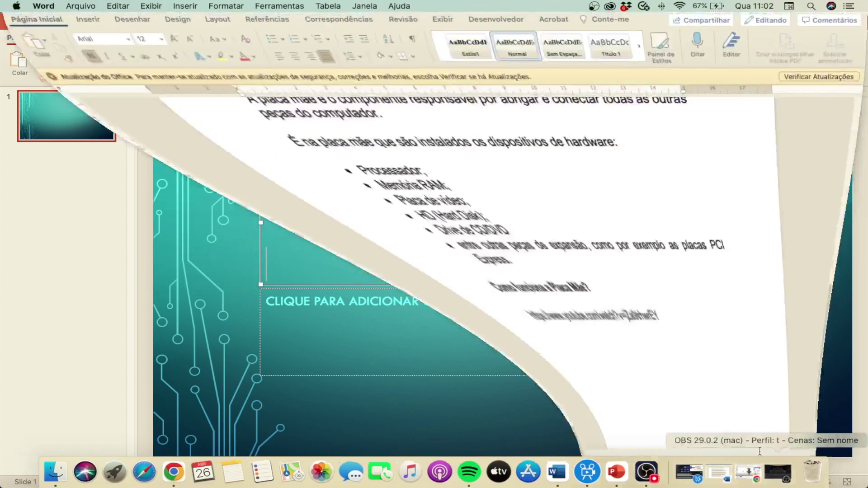
scroll(369, 252, "down", 3)
scroll(362, 255, "up", 5)
scroll(362, 254, "up", 10)
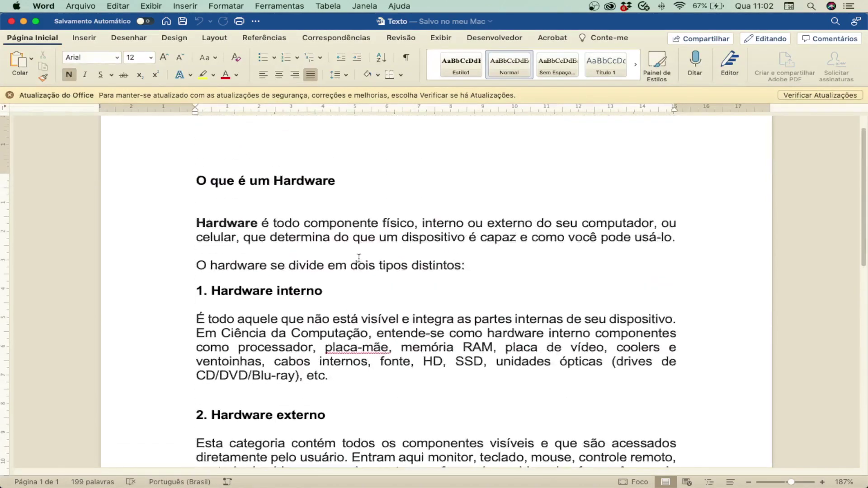
left_click_drag(246, 209, 340, 209)
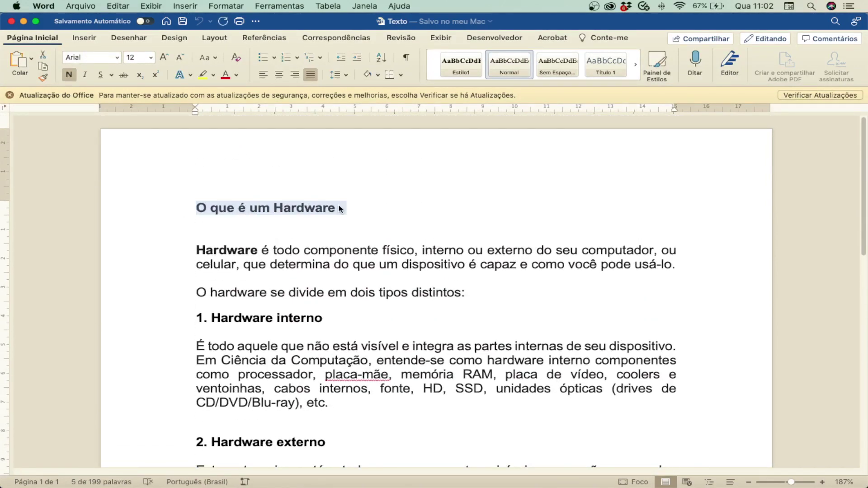
Copy the heading and paste it as slide 1's title, removing the extra blank line.
key("super+Tab")
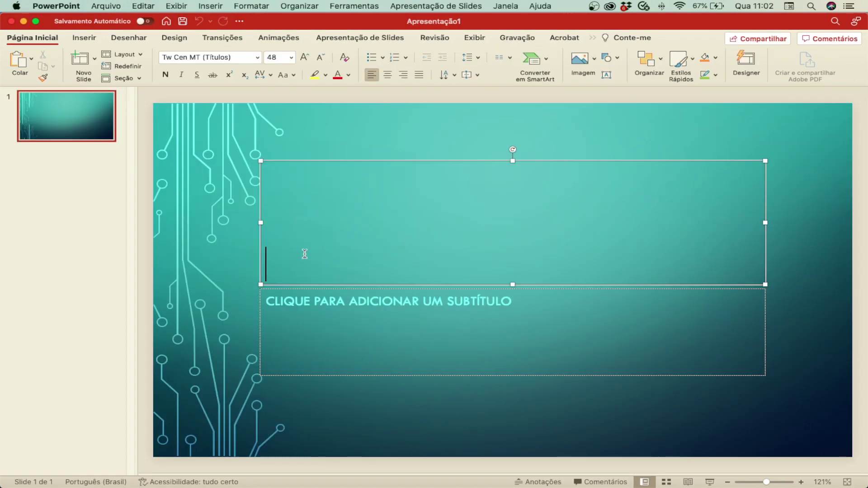
key("super+Tab")
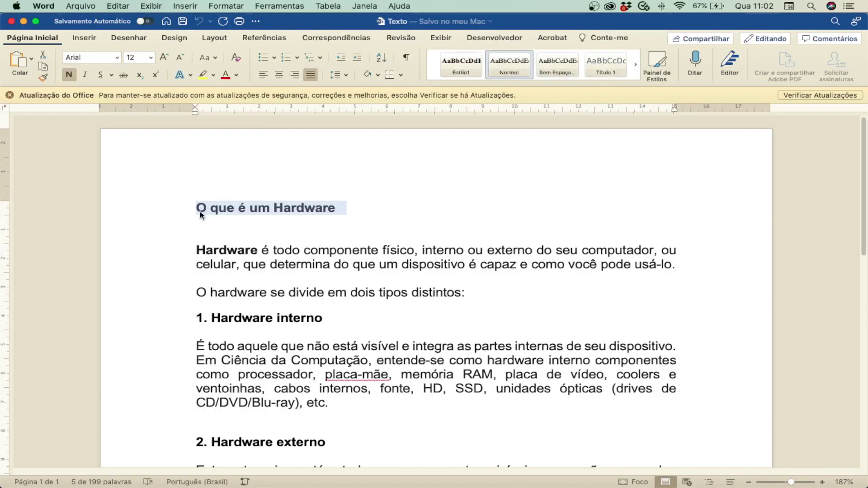
left_click(199, 210)
left_click_drag(199, 210, 282, 207)
left_click_drag(334, 207, 336, 210)
key("super+c")
key("super+Tab")
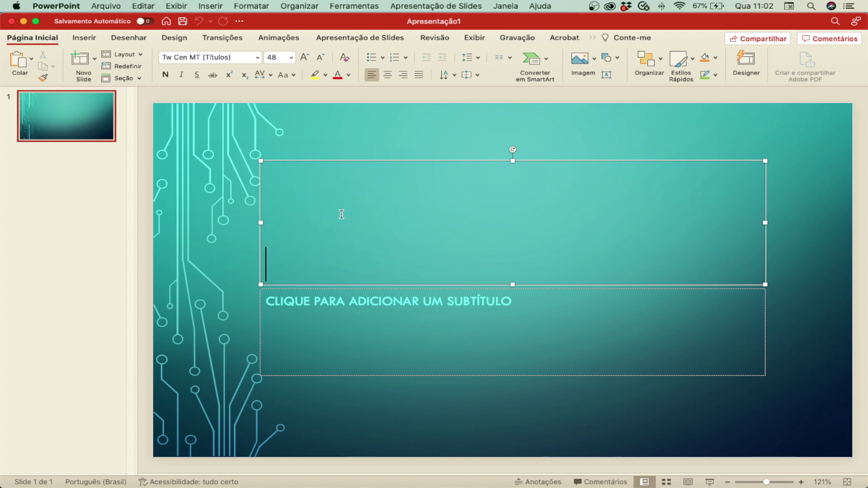
key("super+v")
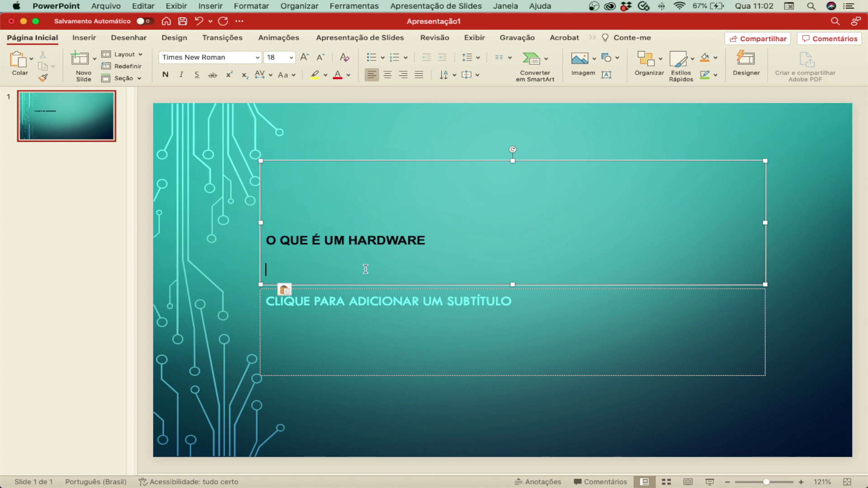
key("BackSpace")
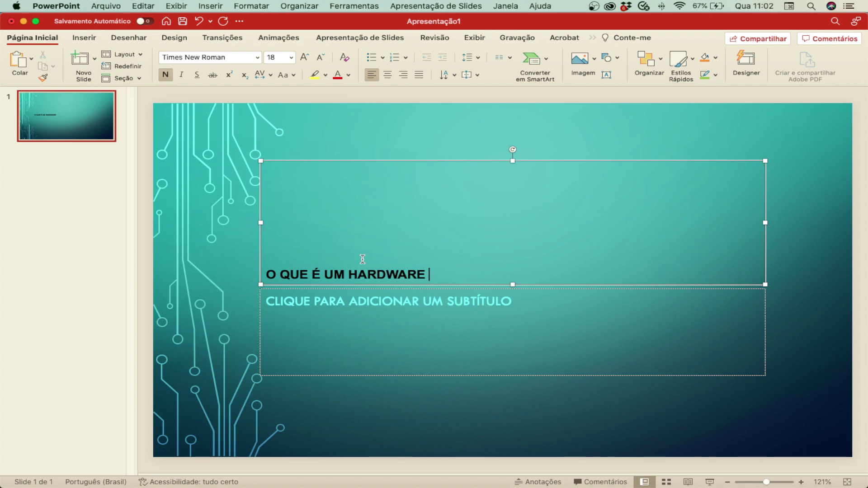
left_click(446, 273)
Format the slide 1 title in Marker Felt, 60 pt, white.
left_click_drag(429, 271, 276, 261)
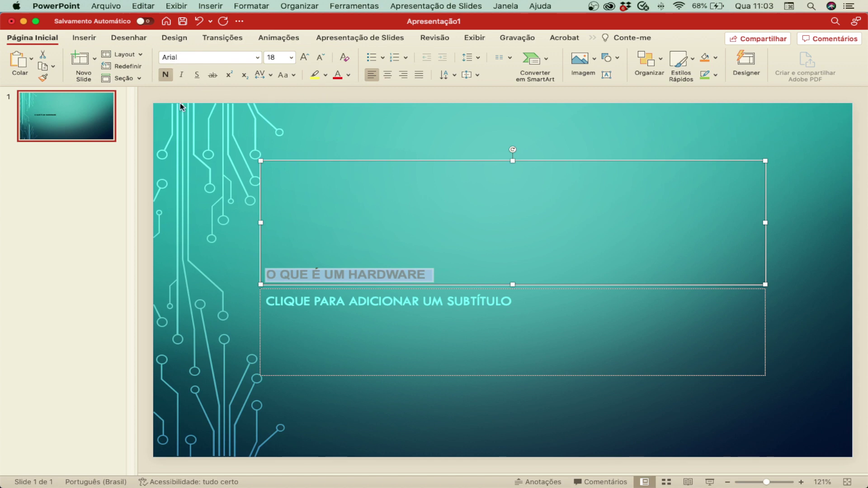
left_click(258, 58)
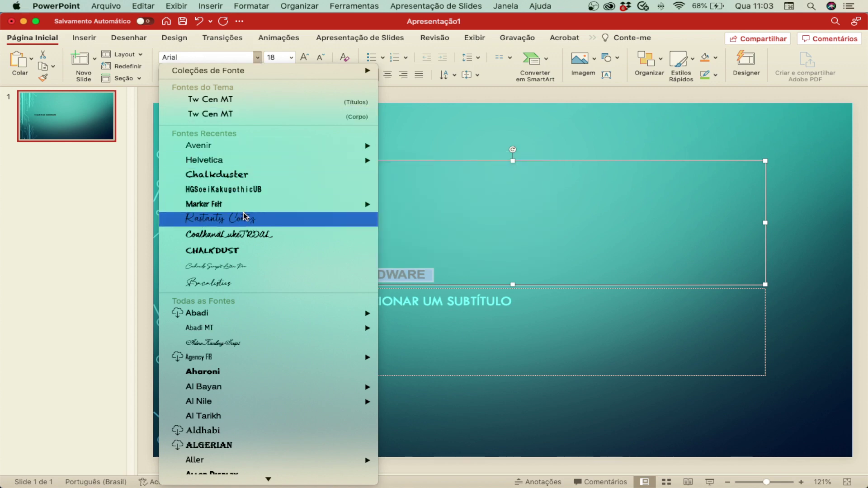
left_click(244, 205)
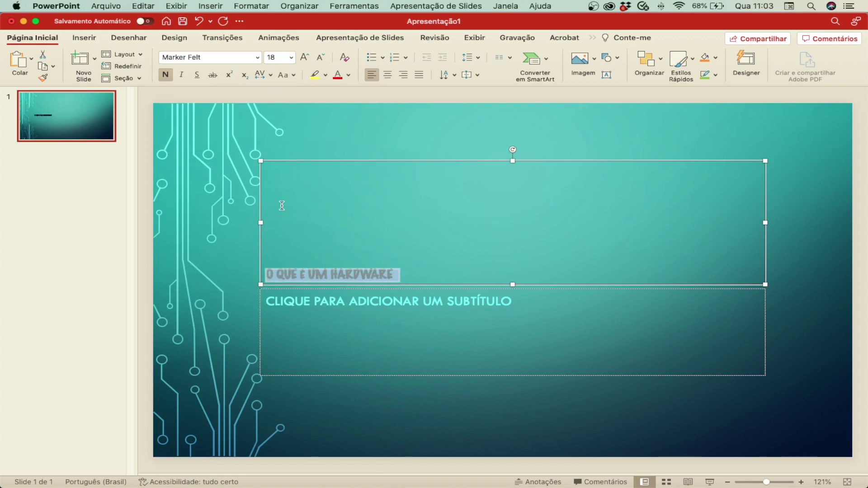
left_click(292, 58)
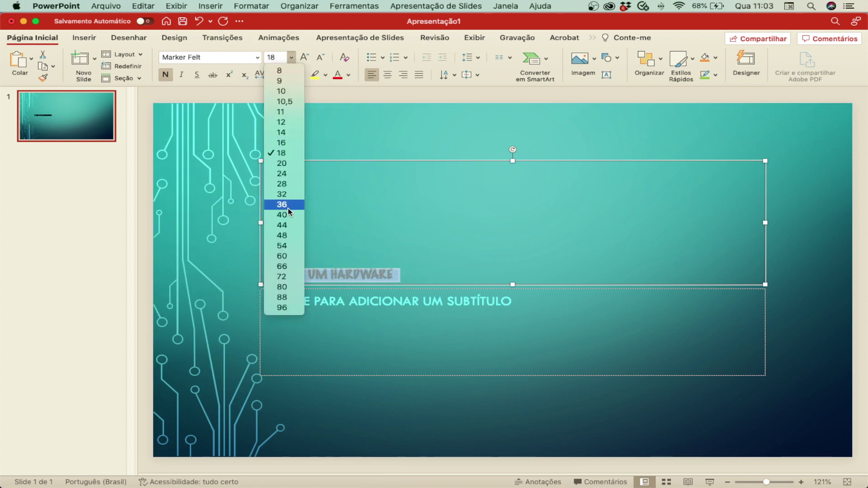
left_click(282, 257)
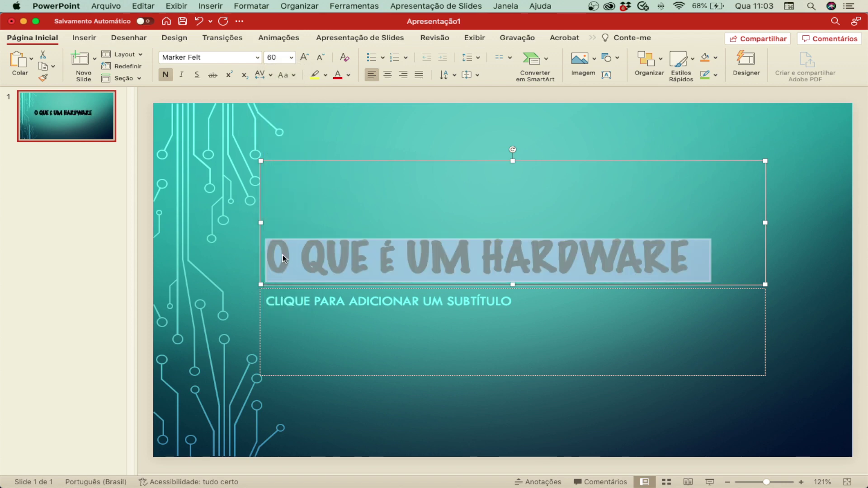
left_click(349, 75)
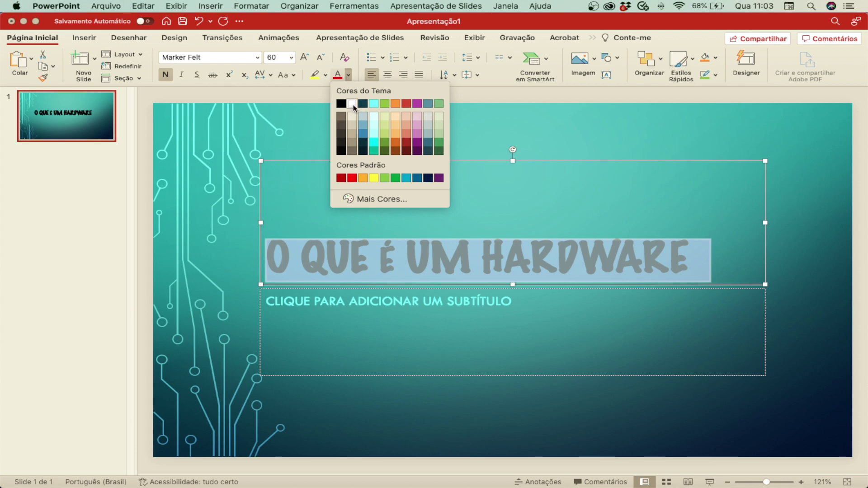
left_click(354, 107)
left_click(340, 309)
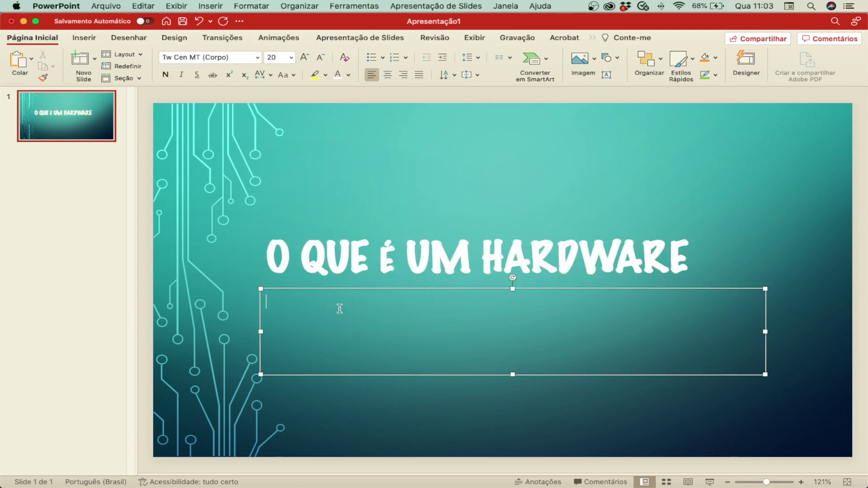
Type the presenter's name in the subtitle and set it to Marker Felt.
type("P")
type("EDRO ")
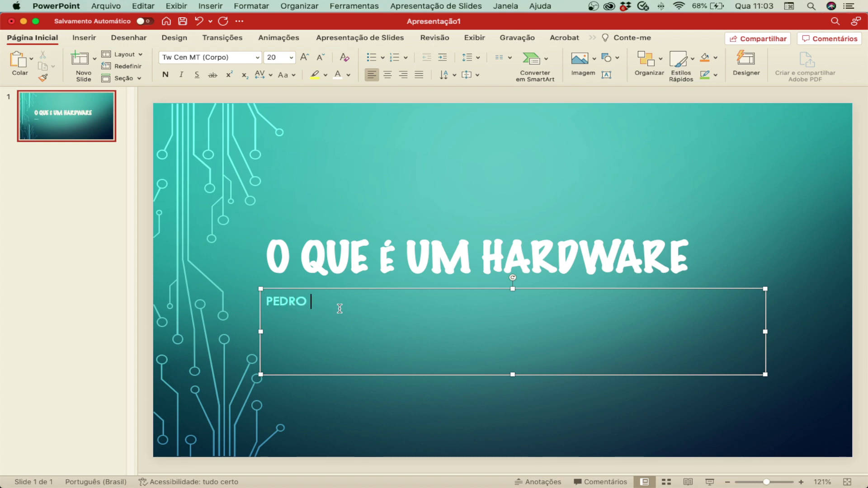
type("HENRIQU")
type("E")
left_click(344, 392)
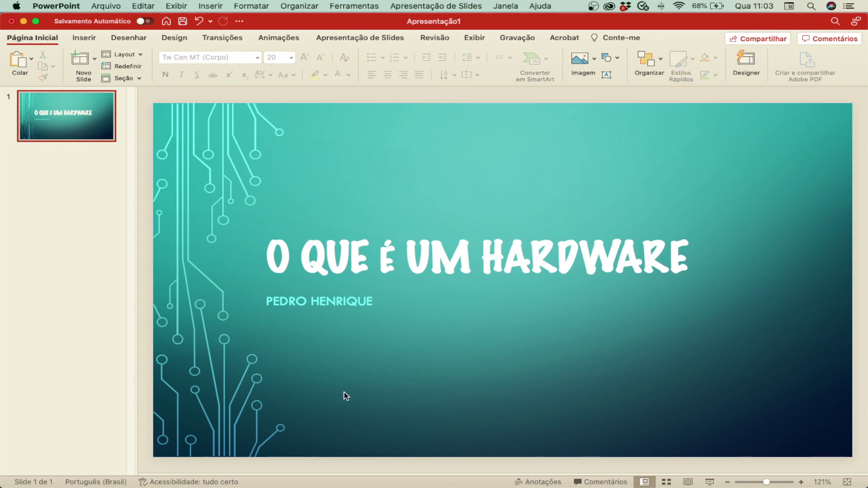
left_click(319, 302)
left_click(266, 302)
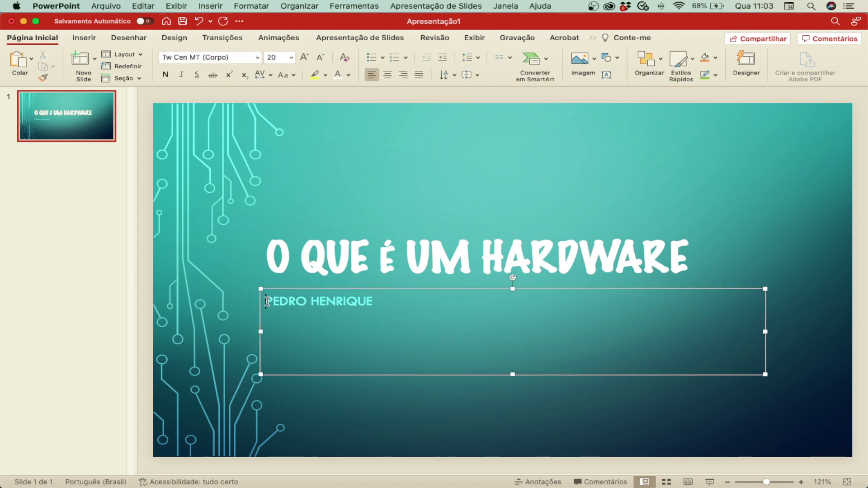
triple_click(299, 303)
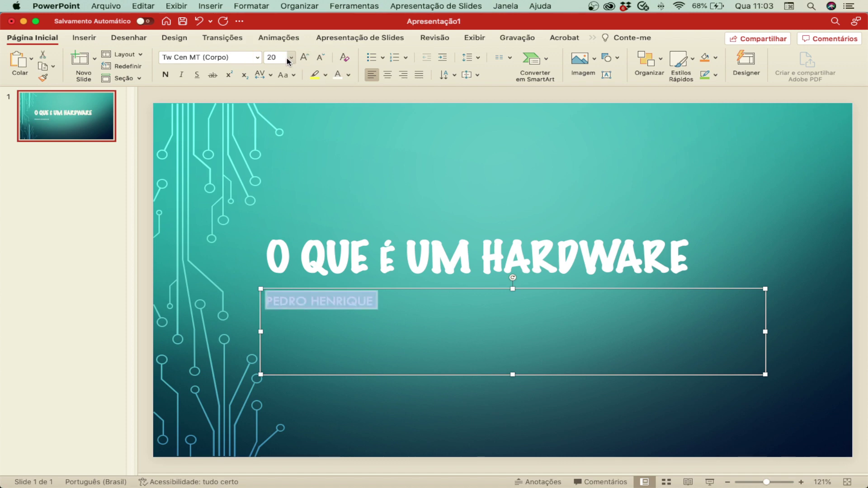
left_click(258, 58)
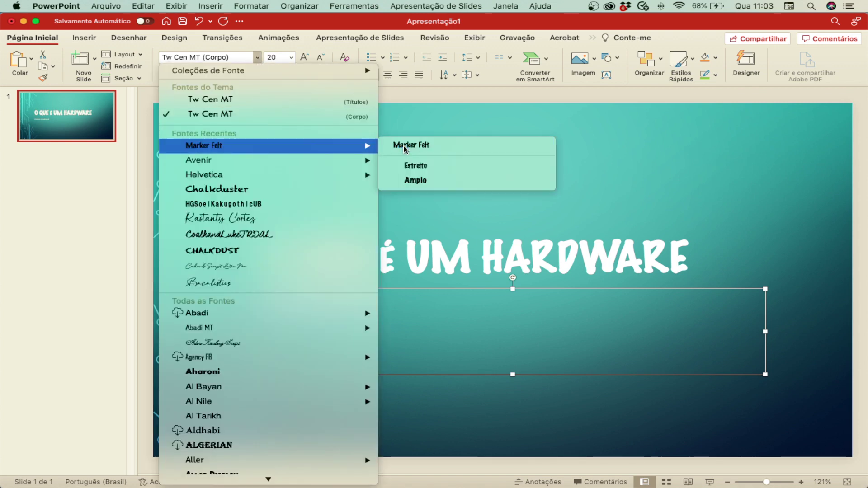
left_click(406, 146)
Append '- CURSO FIC MONTADOR E REPARADOR DE COMPUTADORES' to the subtitle.
left_click(392, 312)
type("- ")
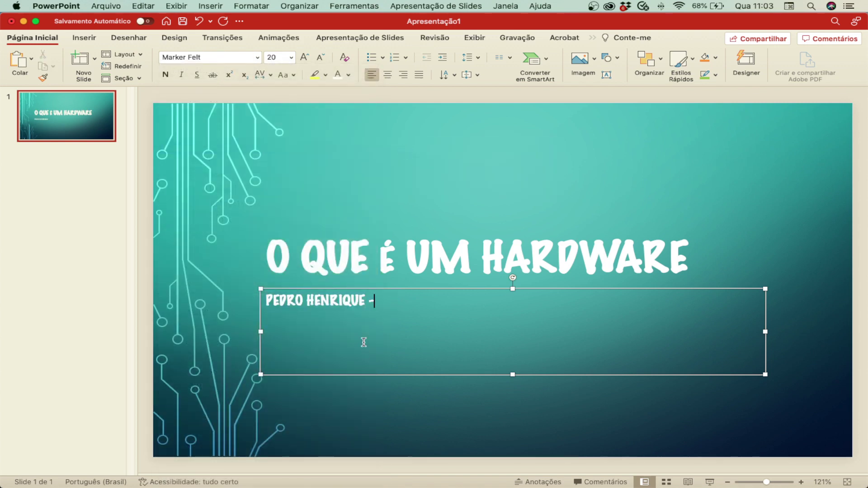
type("CURSO FIC MONTADOR E REPARADOR DE COMP")
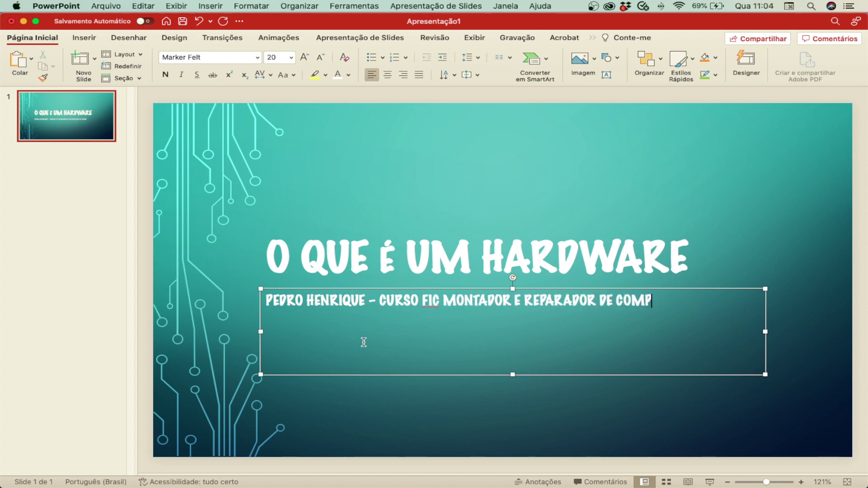
type("UTADORES")
left_click(313, 403)
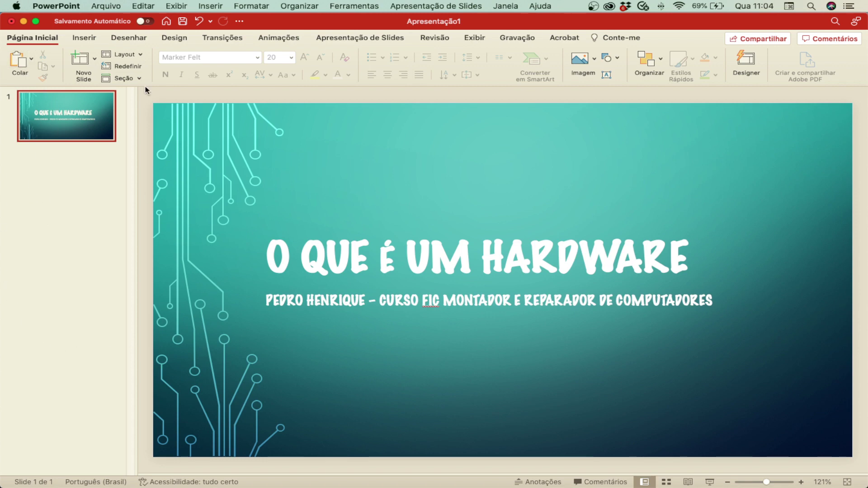
Insert a new slide after the title slide and select slide 2.
right_click(45, 191)
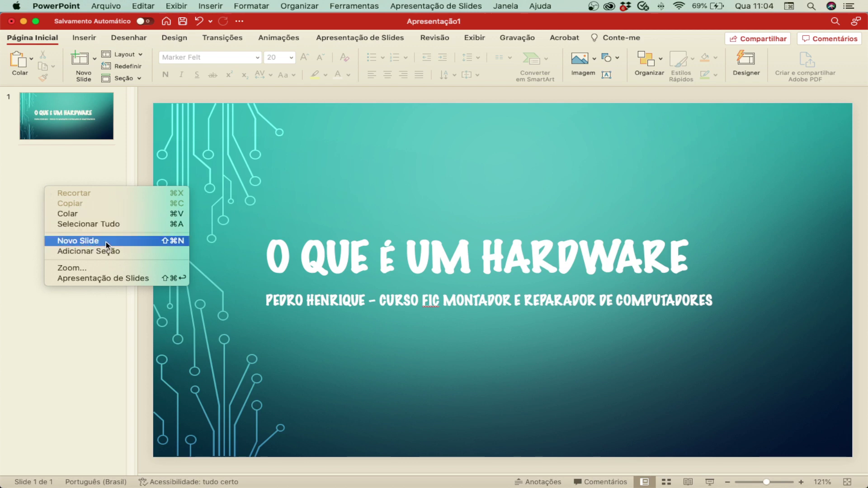
left_click(75, 167)
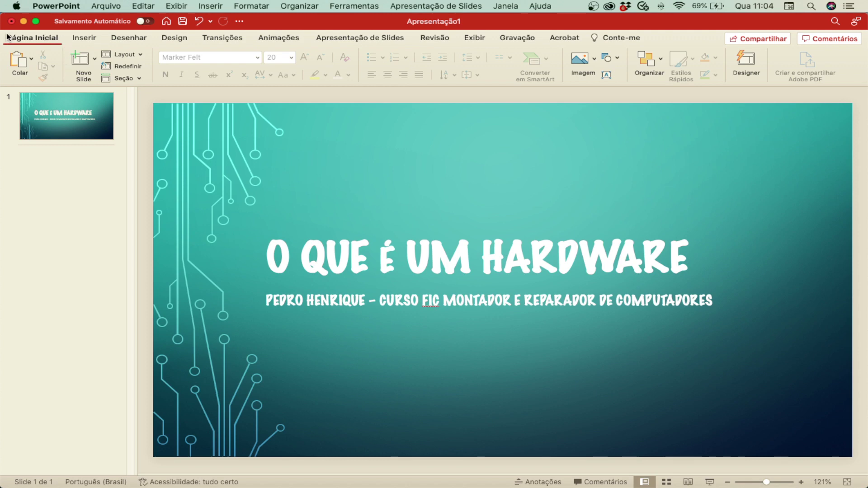
left_click(84, 64)
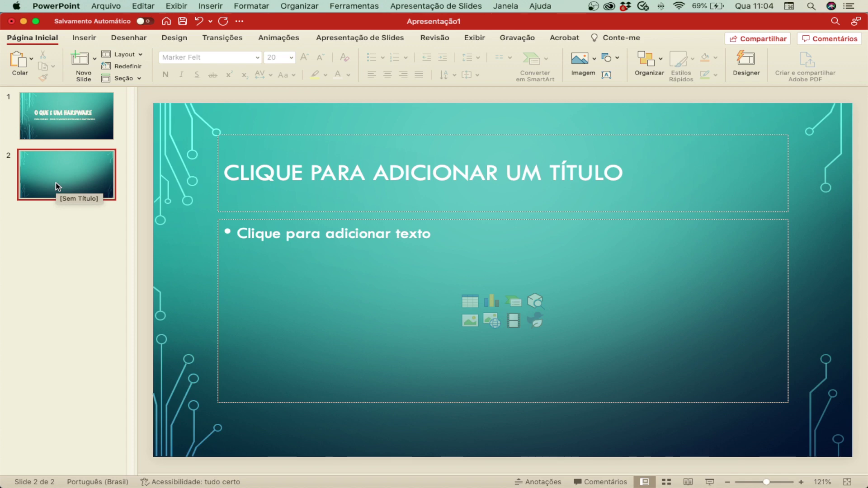
left_click(64, 119)
left_click(405, 256)
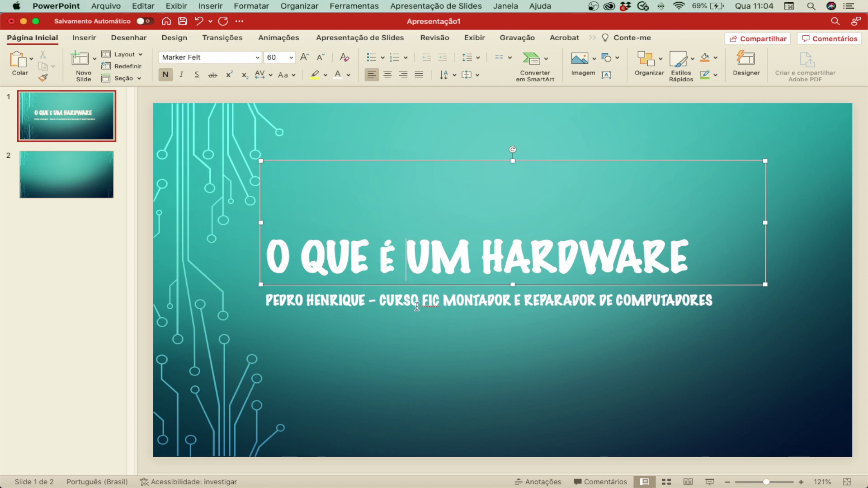
left_click(76, 184)
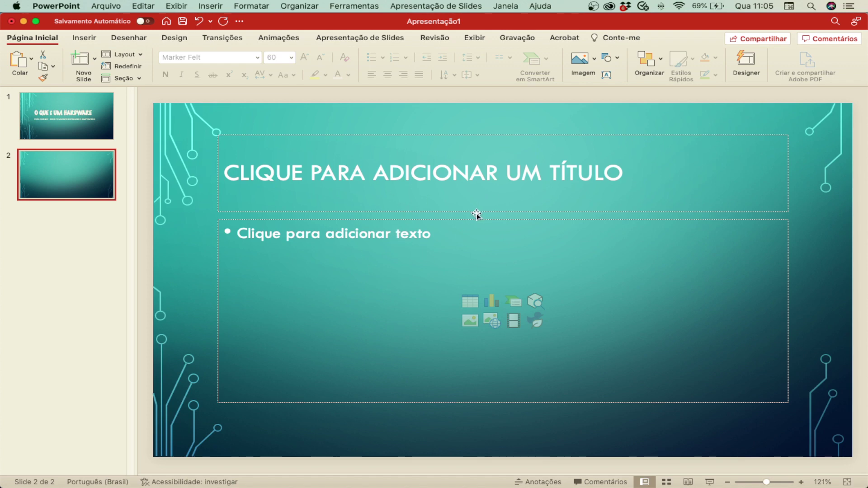
Apply the Duas Partes de Conteúdo layout to slide 2.
left_click(141, 55)
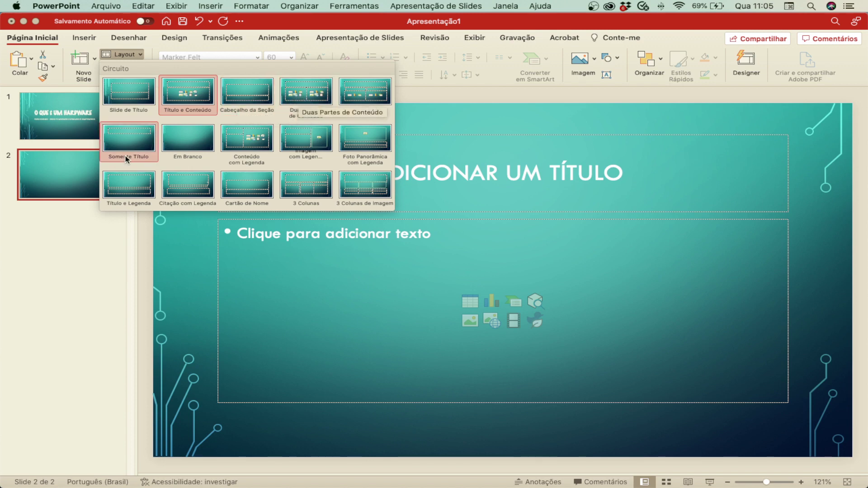
left_click(300, 99)
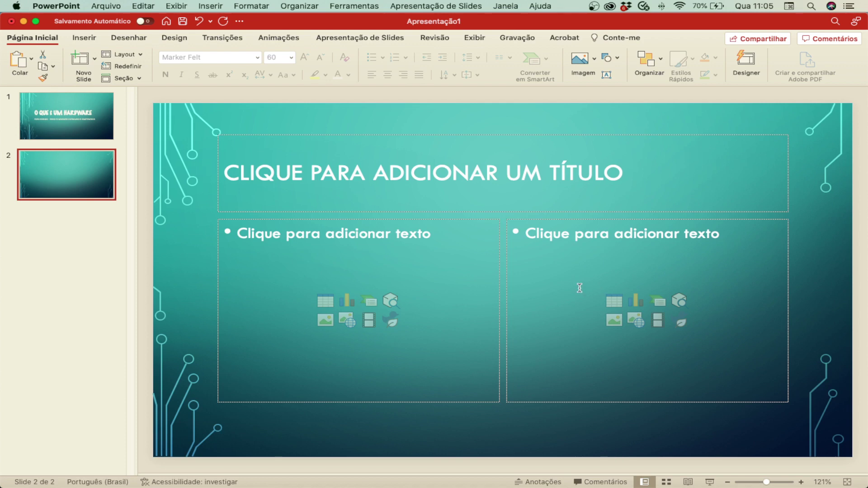
key("super+Tab")
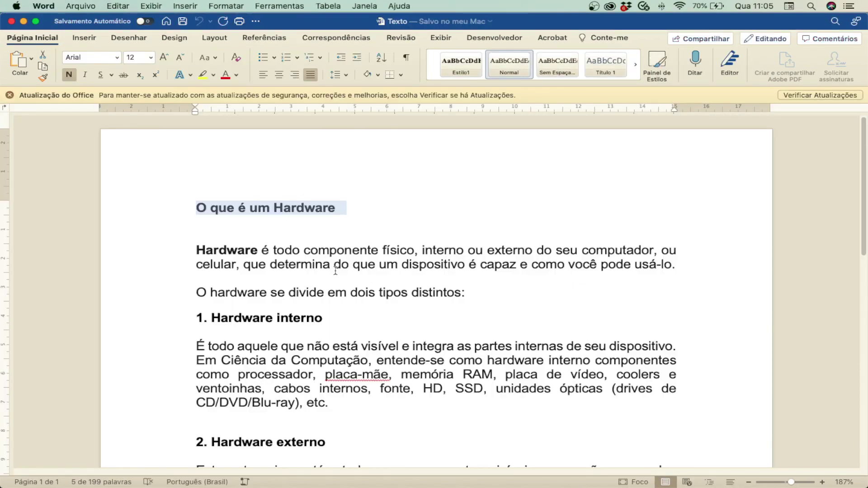
Copy the Hardware definition paragraph from Word and paste it into slide 2's left column.
scroll(335, 271, "down", 1)
scroll(335, 271, "down", 2)
scroll(198, 178, "down", 1)
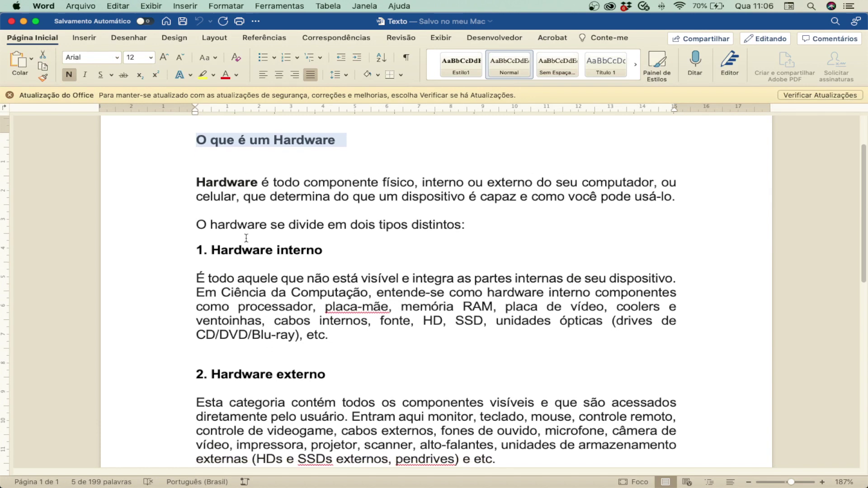
left_click_drag(197, 181, 398, 203)
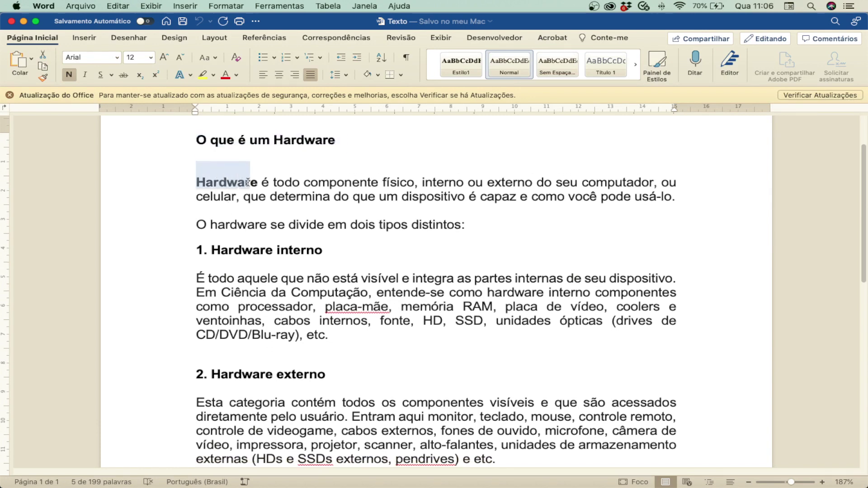
left_click_drag(398, 204, 682, 205)
key("super+c")
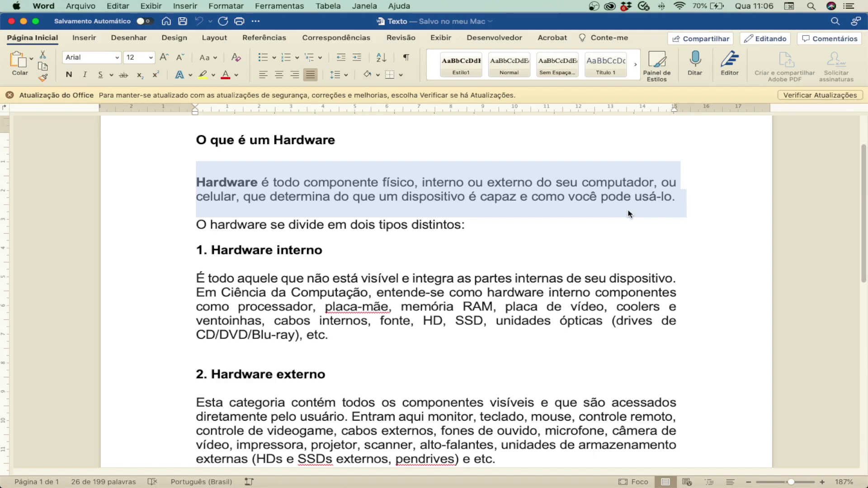
key("super+Tab")
left_click(287, 241)
key("super+v")
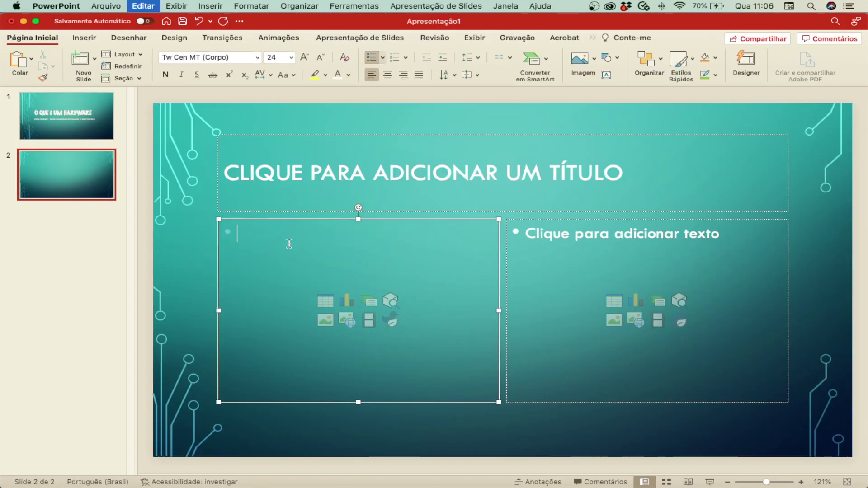
Remove the empty bullet and make the definition text white, 24 pt, and justified.
key("BackSpace")
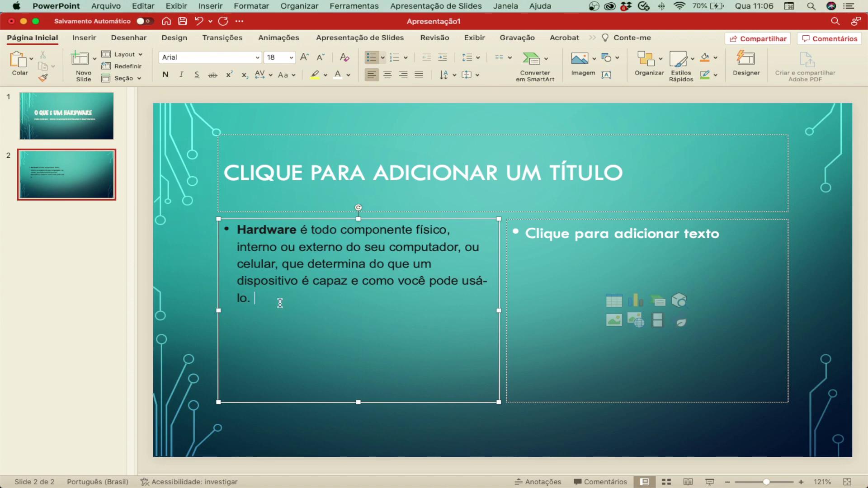
left_click_drag(256, 299, 226, 229)
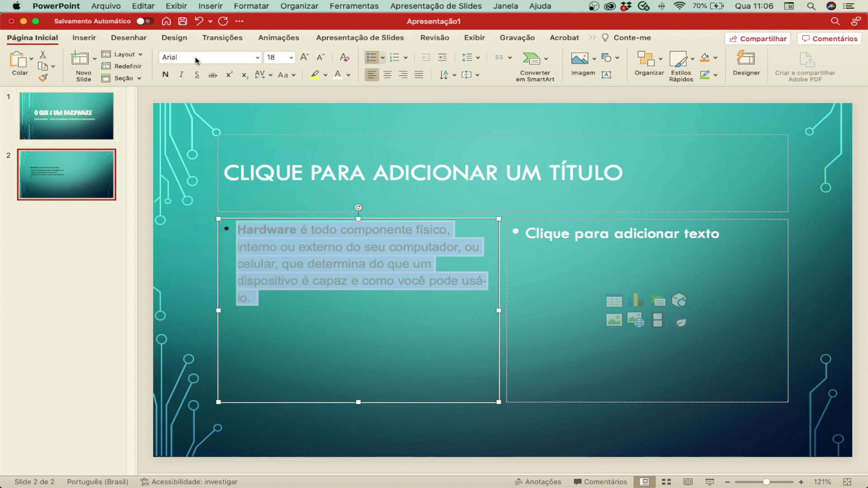
left_click(347, 76)
left_click(351, 102)
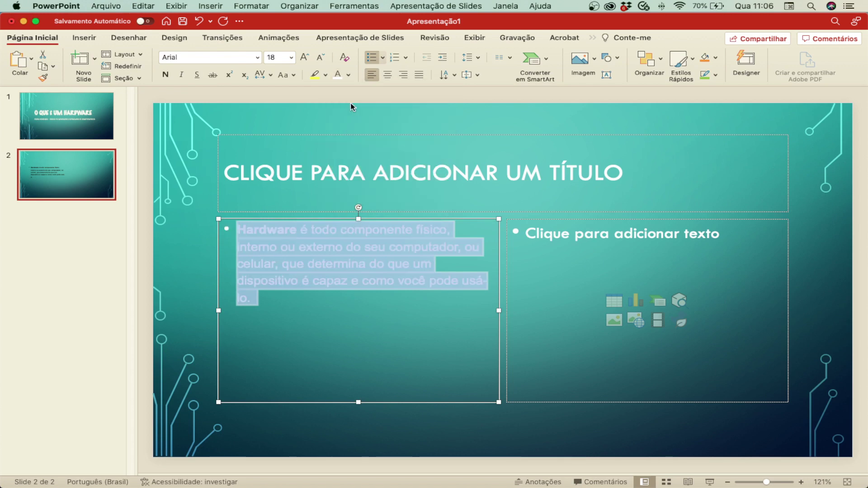
left_click(292, 58)
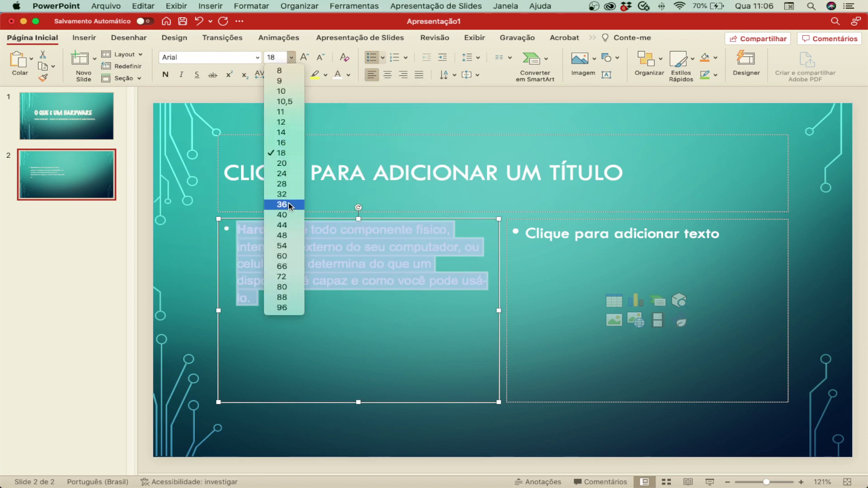
left_click(288, 177)
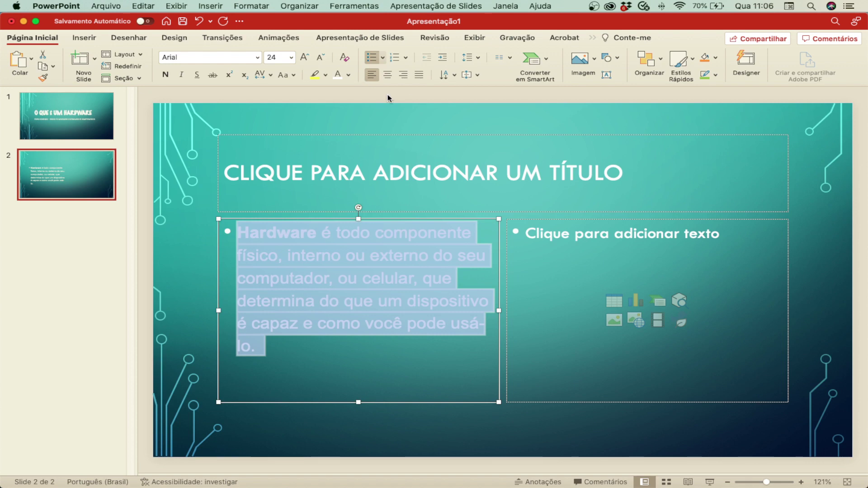
left_click(420, 74)
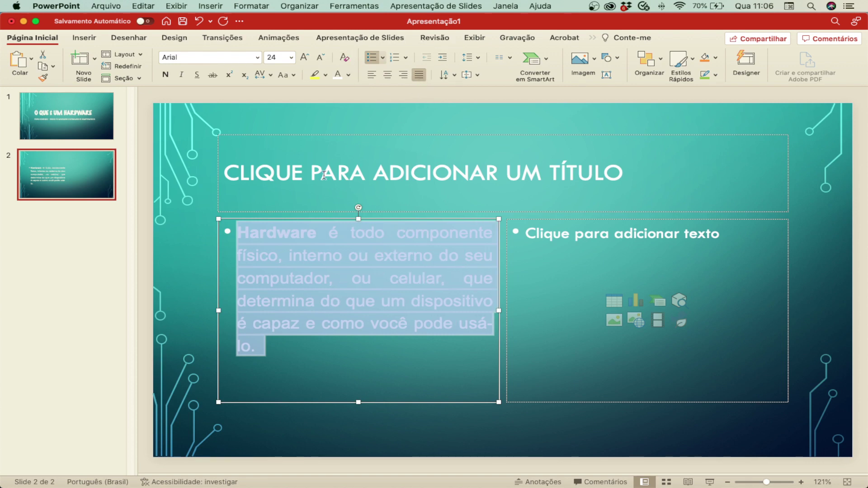
left_click(303, 177)
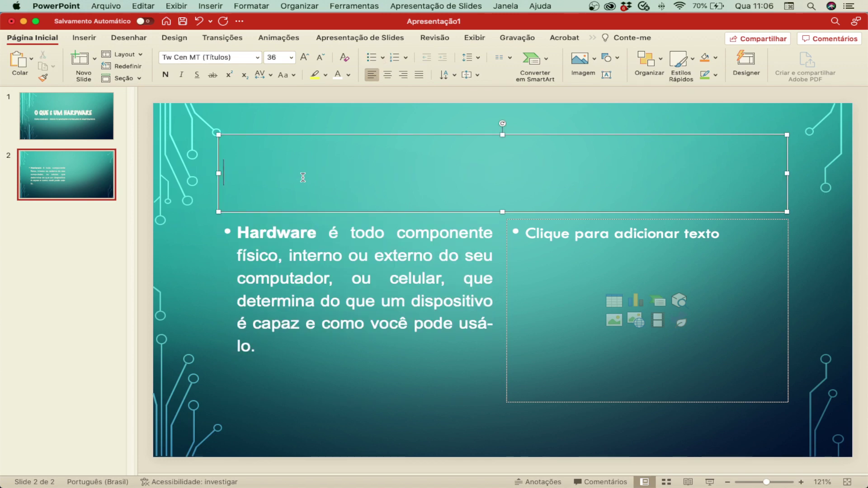
Title slide 2 'O QUE É UM HARDWARE', unbullet the Hardware paragraph, and start a right-side picture insert.
type("O QUE É UM HARDWARE")
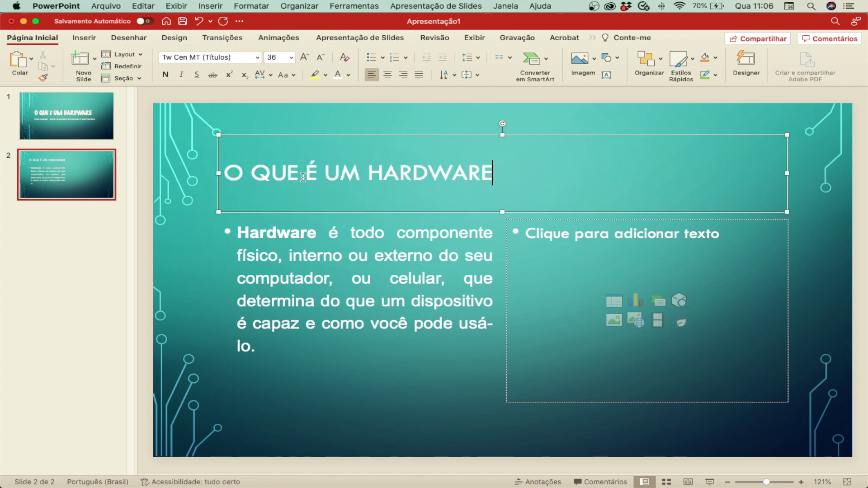
left_click(328, 276)
left_click(235, 235)
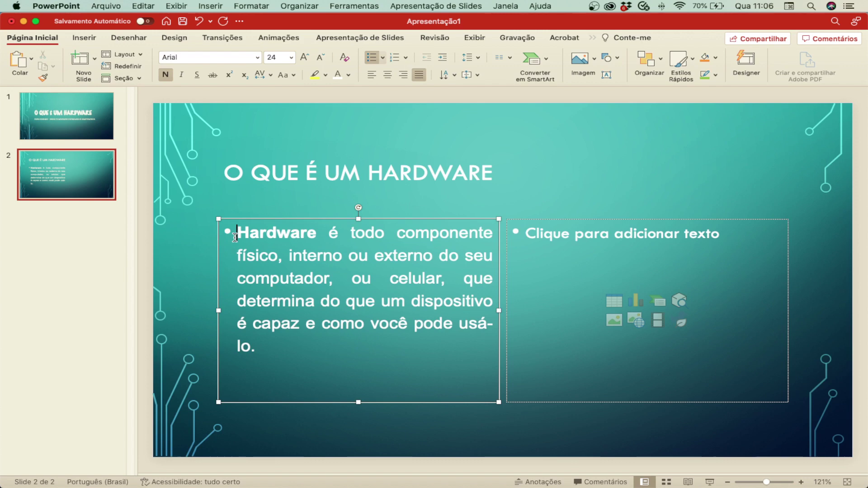
key("BackSpace")
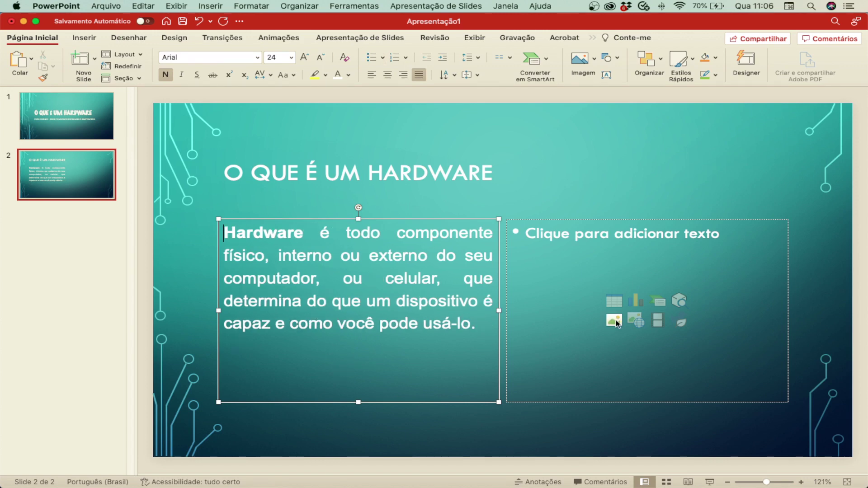
left_click(626, 249)
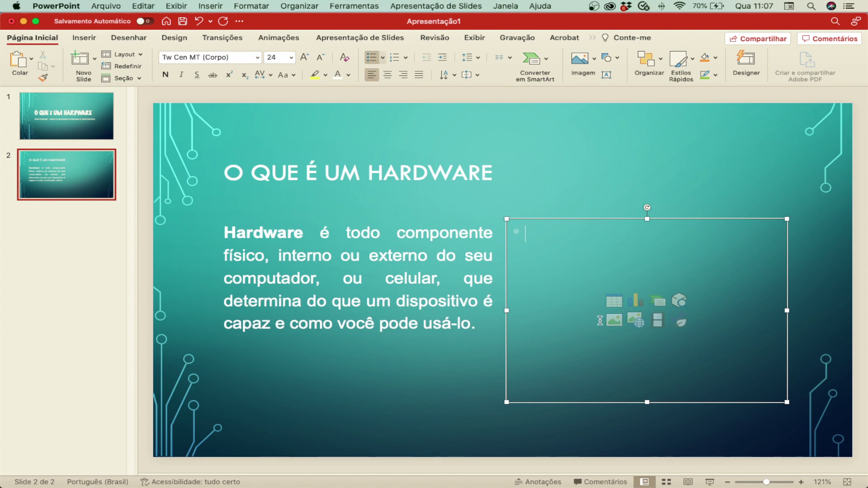
left_click(614, 322)
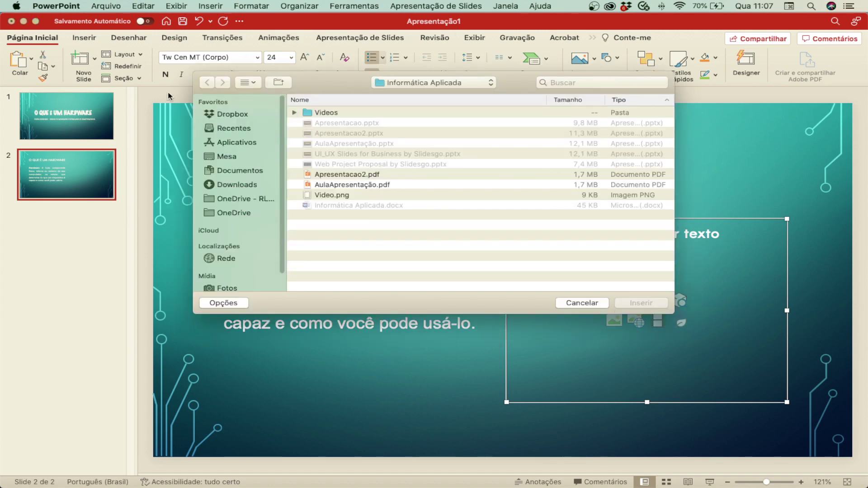
Insert imgGabinete.png from Mesa > Apresentação into slide 2's right placeholder.
left_click(225, 158)
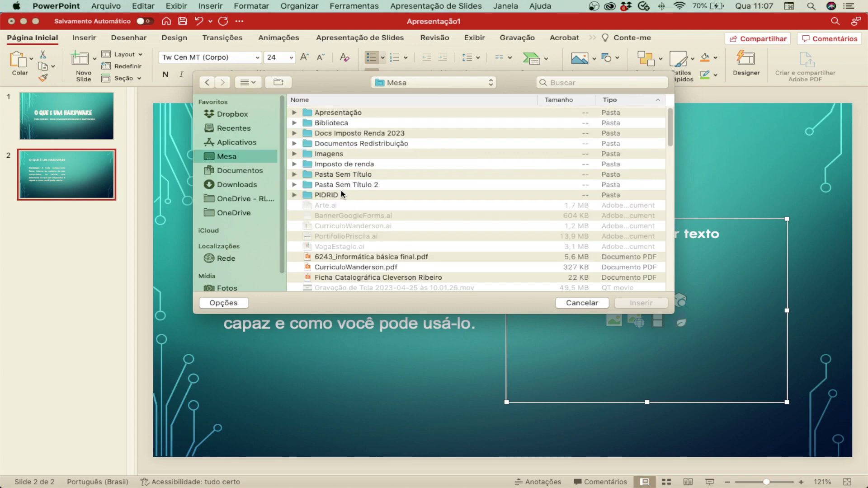
left_click(331, 114)
double_click(330, 114)
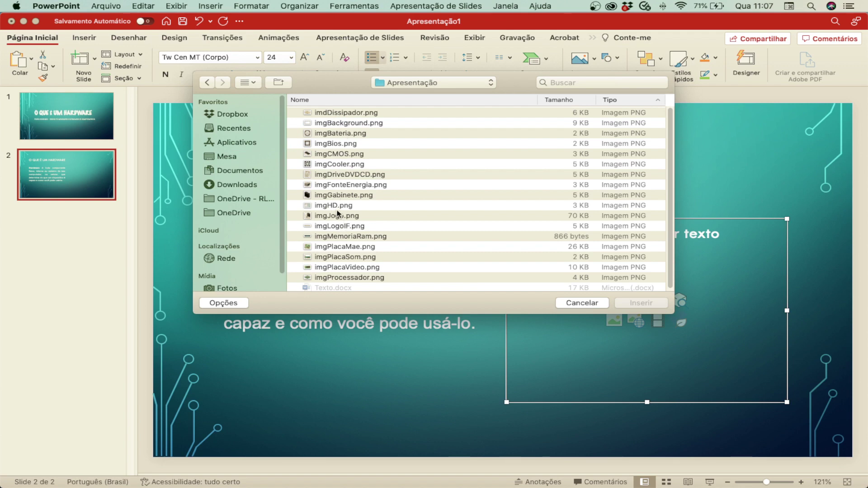
double_click(334, 194)
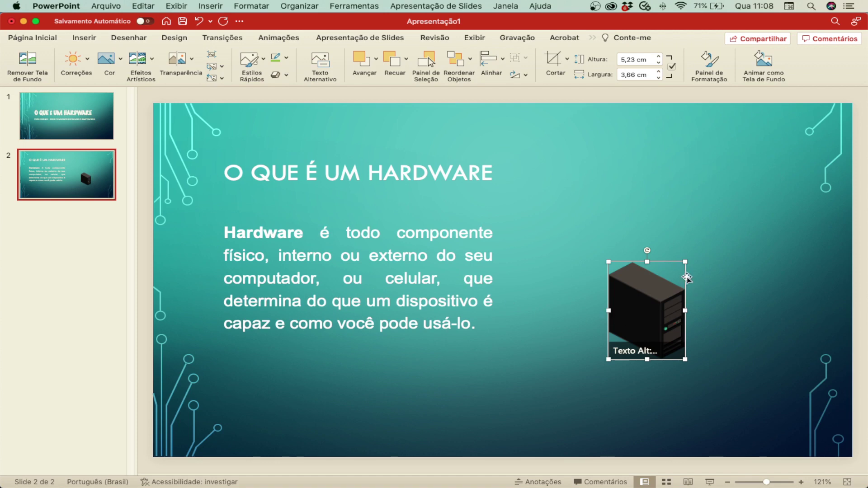
Resize the server-case picture to about 10.6 by 7.4 cm.
left_click_drag(687, 261, 732, 203)
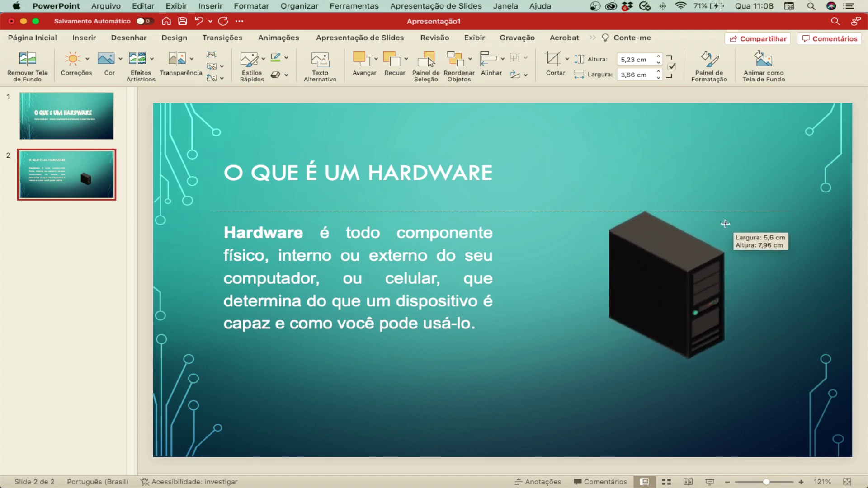
mouse_move(609, 360)
left_mouse_down()
mouse_move(642, 325)
mouse_move(587, 386)
left_mouse_up()
left_click_drag(733, 203, 742, 189)
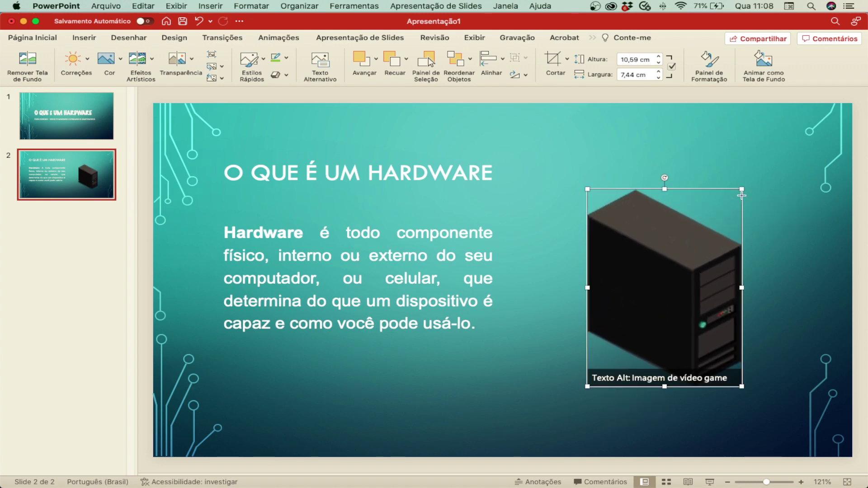
left_click(53, 288)
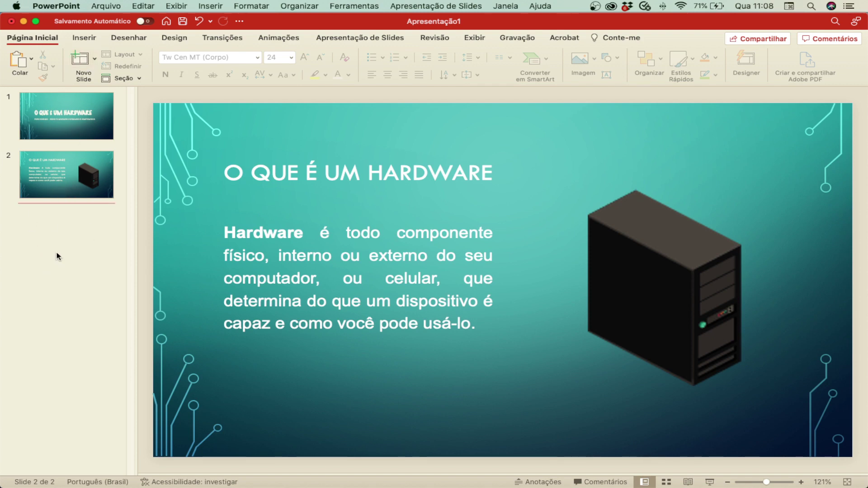
Add a new slide after slide 2 using the Título e Conteúdo layout.
right_click(60, 227)
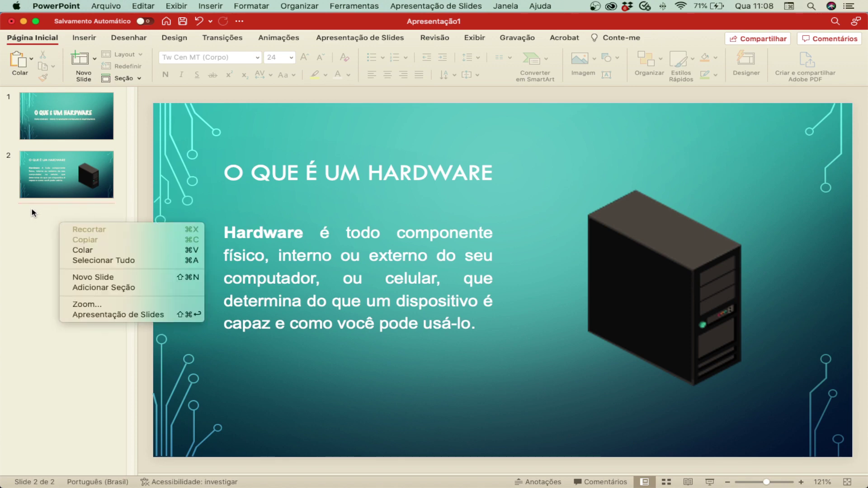
left_click(104, 277)
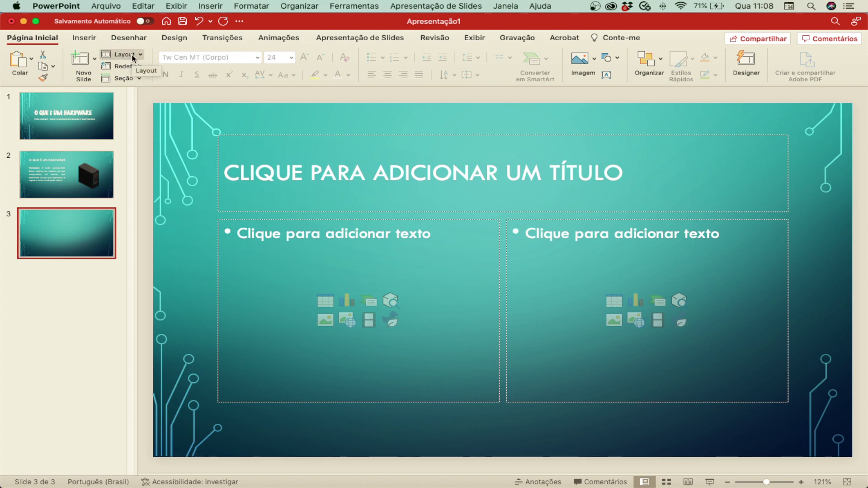
left_click(133, 57)
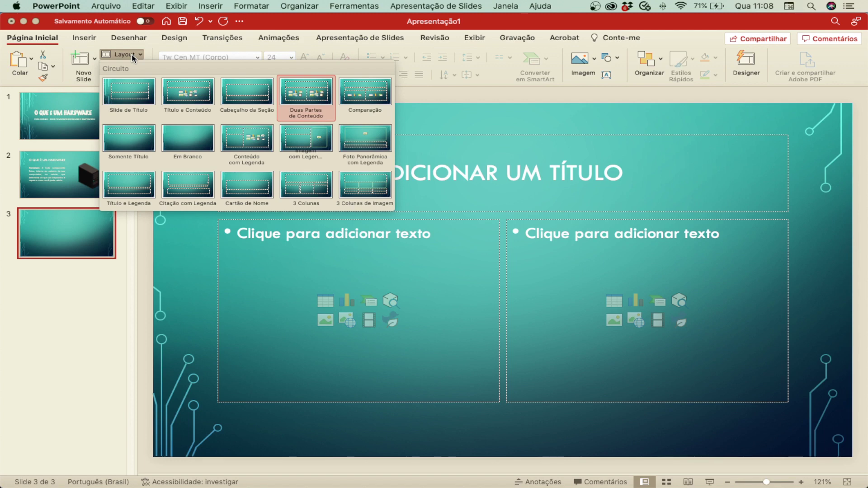
left_click(188, 91)
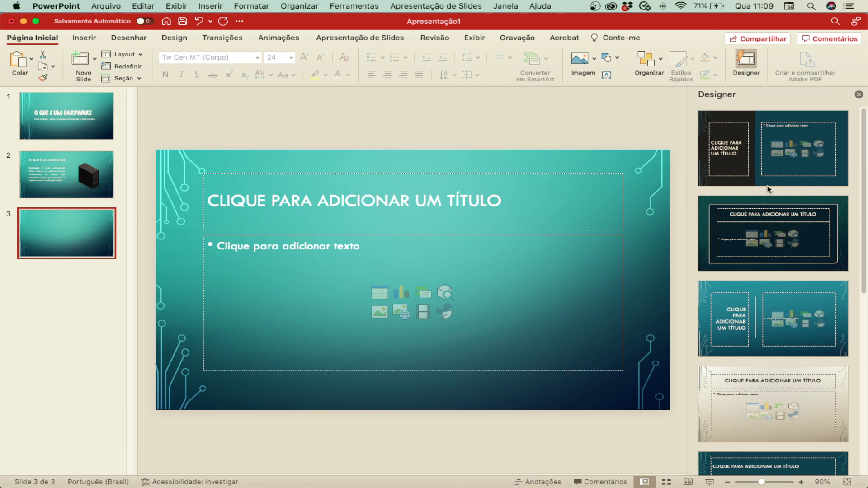
Apply the first Designer idea to slide 3, with a dark left title panel and text on the right.
scroll(762, 249, "down", 1)
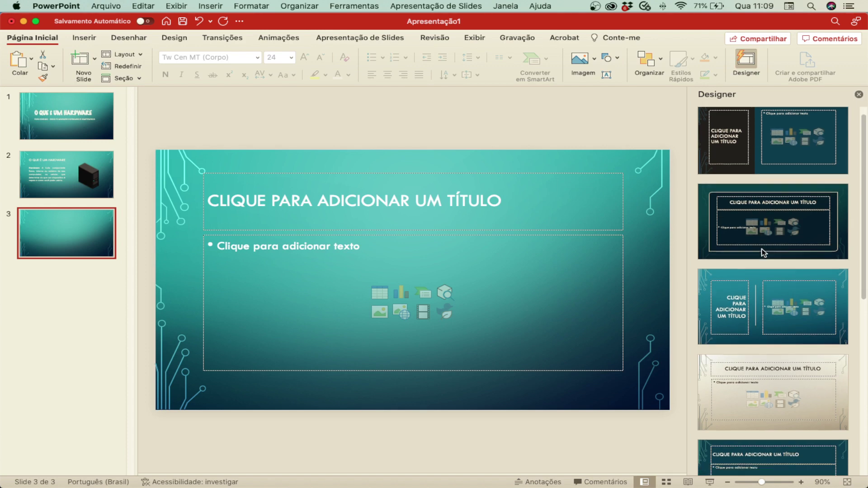
scroll(762, 252, "down", 5)
scroll(762, 252, "down", 3)
scroll(762, 252, "down", 3)
scroll(762, 252, "down", 2)
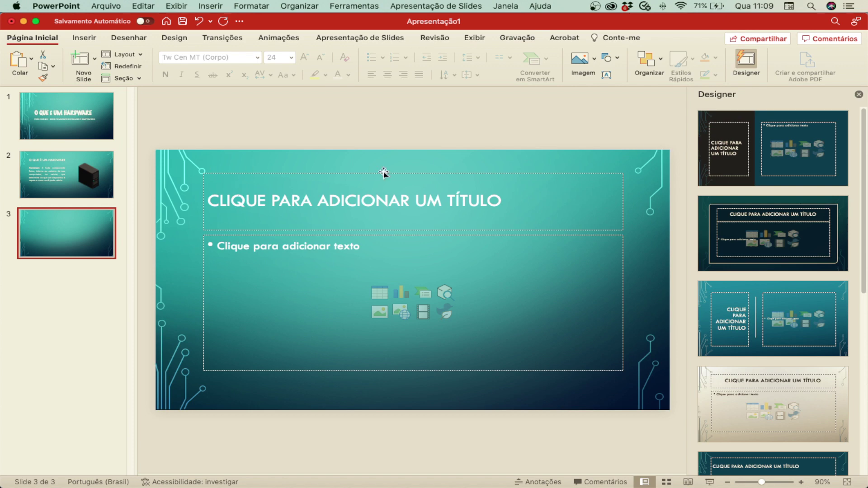
left_click(762, 151)
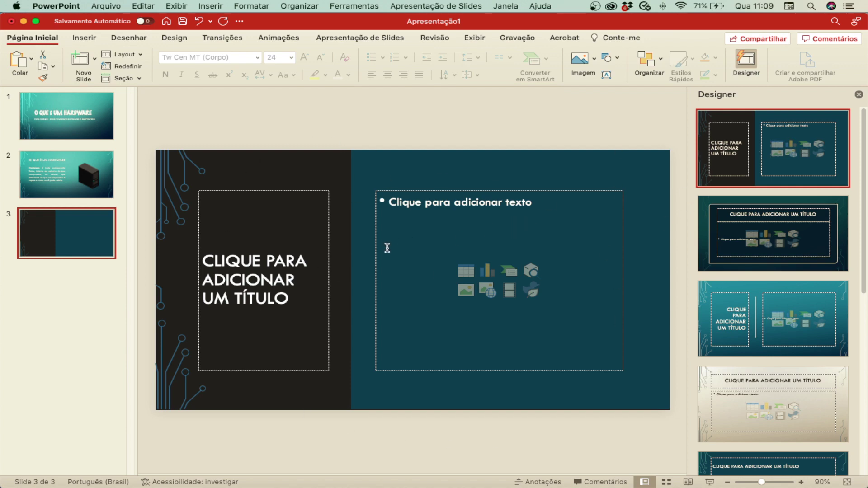
key("super+Tab")
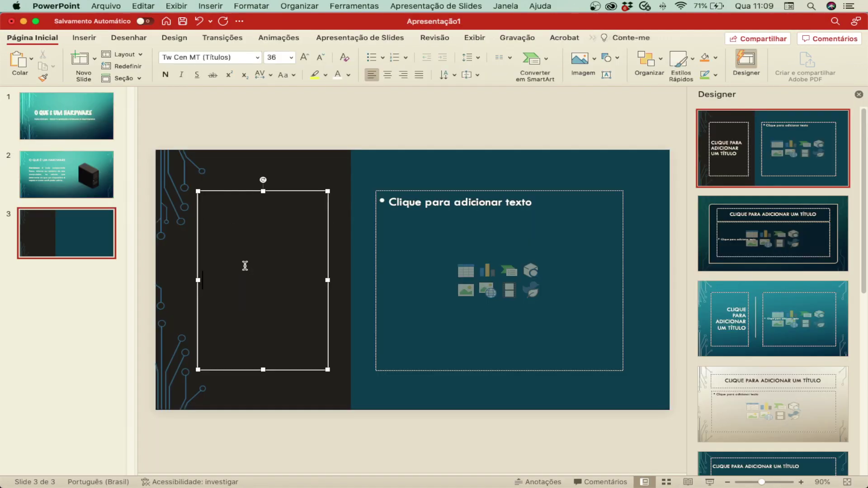
Title slide 3 'TIPOS DE HARDWARE' and paste Word's Hardware interno text without the heading bullet.
type("TIPOS DE HARDWARE")
left_click(421, 248)
key("super+Tab")
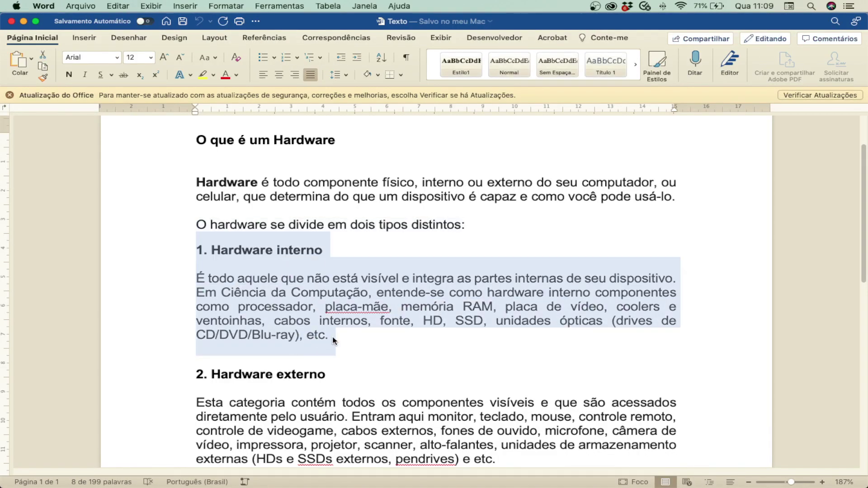
key("super+c")
key("super+Tab")
key("super+v")
left_click(471, 175)
key("BackSpace")
Set all of slide 3's body text to Arial 24 pt.
key("super+a")
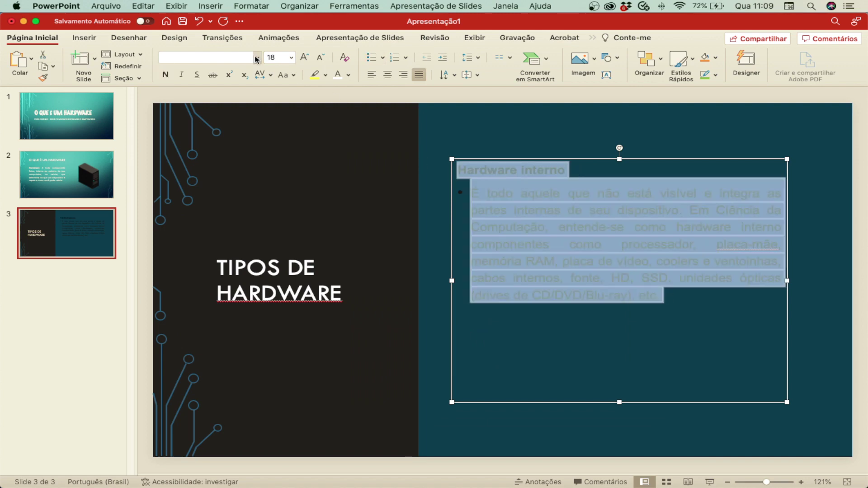
left_click(257, 57)
left_click(236, 345)
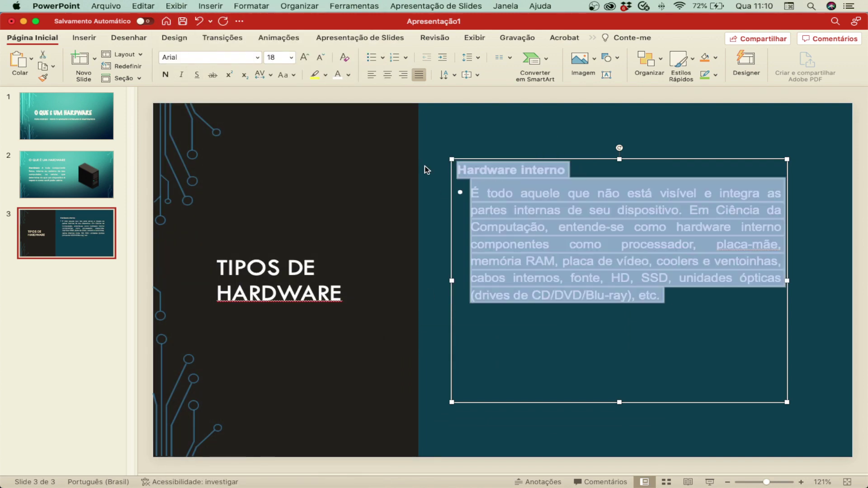
left_click(291, 56)
left_click(276, 210)
left_click(439, 397)
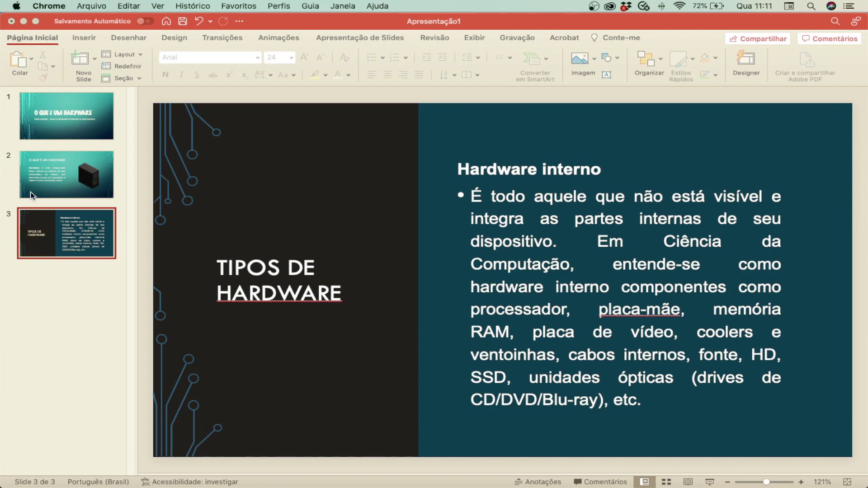
Duplicate slide 3 and go to the new slide 4.
right_click(48, 234)
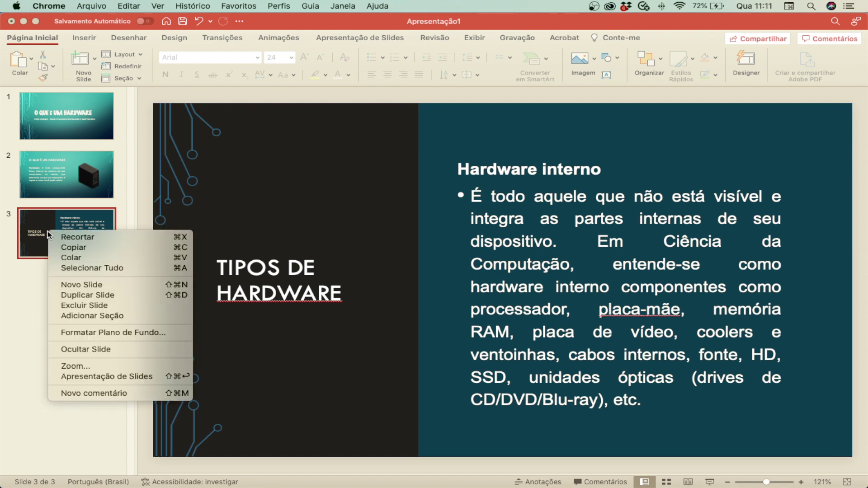
left_click(86, 296)
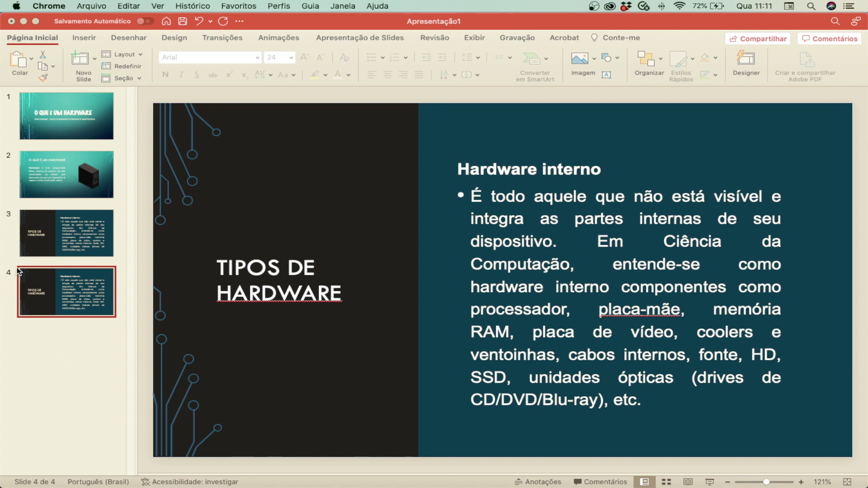
left_click(75, 229)
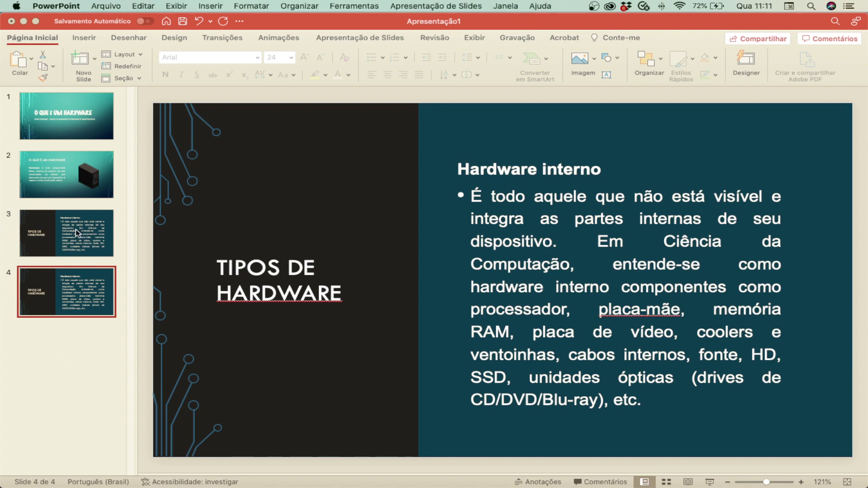
left_click(75, 236)
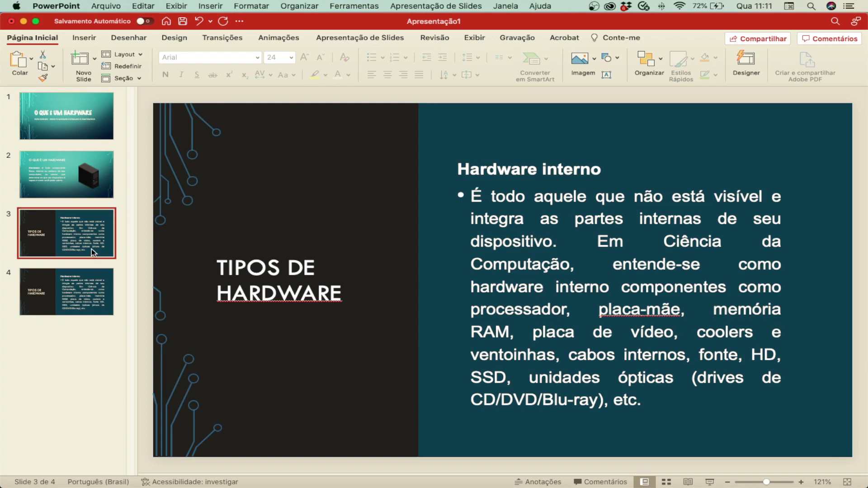
left_click(45, 294)
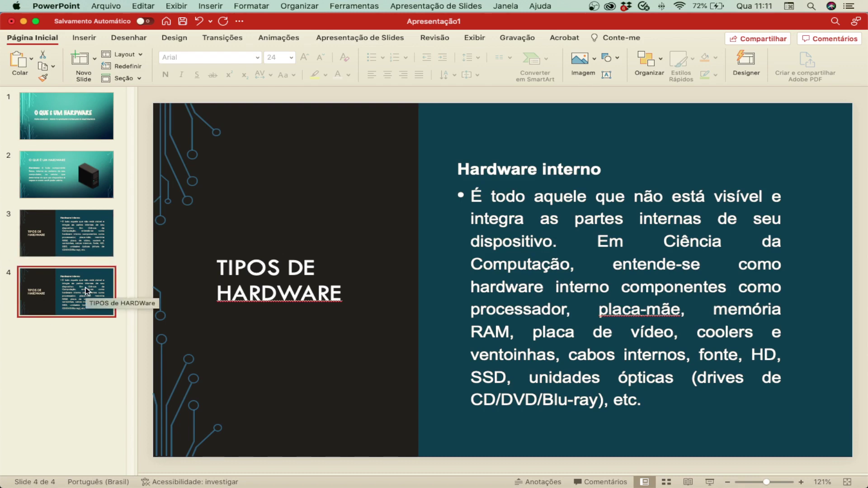
key("super+Tab")
key("super+Tab")
key("super+Tab")
Copy the Hardware externo heading and paragraph in Word, then return to PowerPoint.
scroll(272, 322, "down", 3)
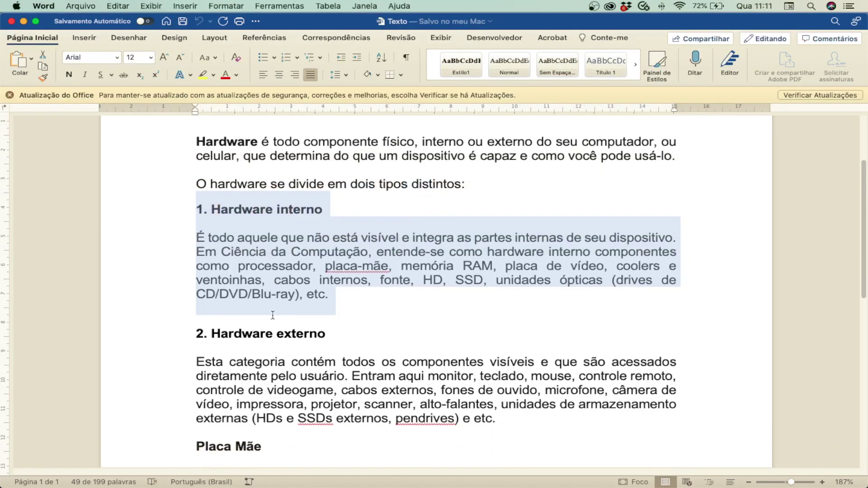
scroll(272, 321, "down", 2)
mouse_move(500, 366)
left_mouse_down()
mouse_move(211, 303)
mouse_move(174, 277)
left_mouse_up()
key("super+Tab")
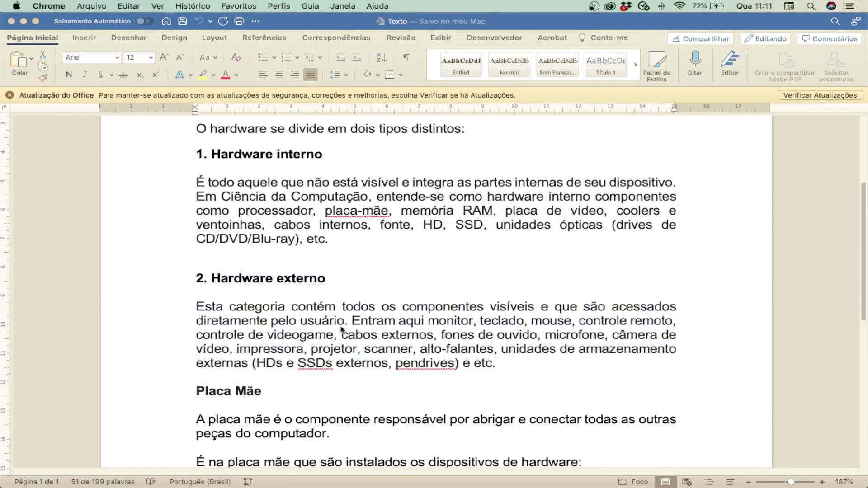
key("super+Tab")
key("super+Tab")
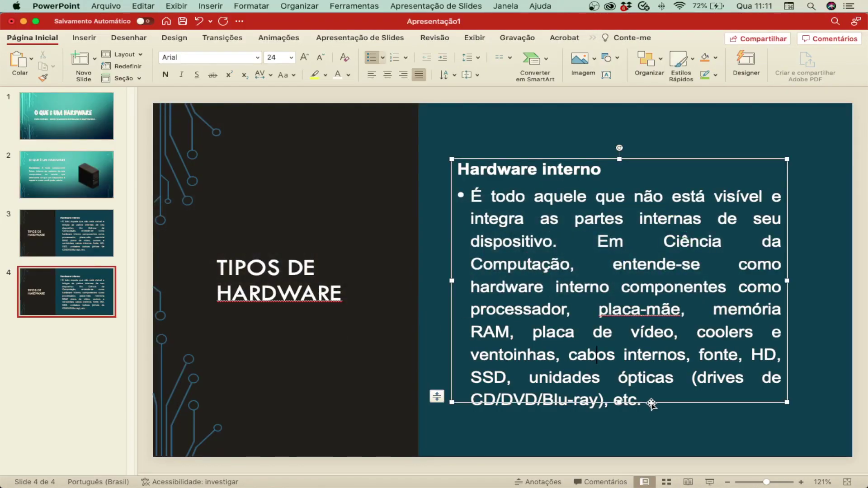
Replace slide 4's text with the pasted Hardware externo section and delete the '2.' numbering.
left_click_drag(646, 400, 473, 191)
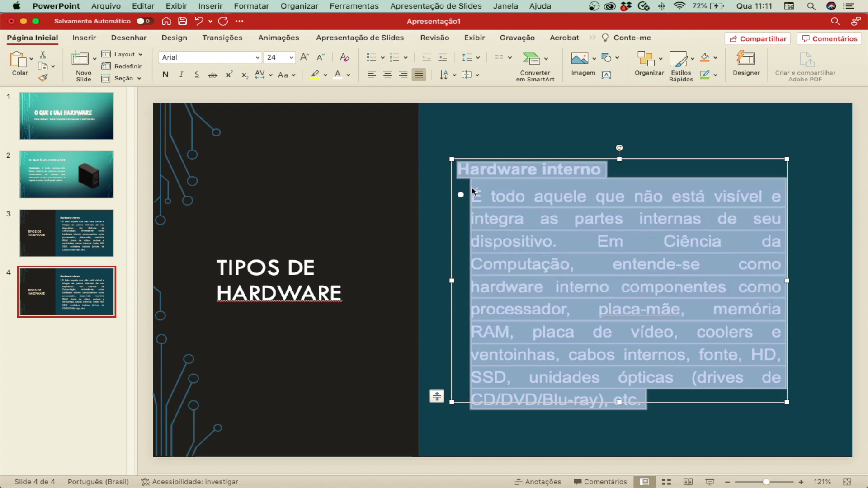
key("super+v")
key("BackSpace")
key("BackSpace")
key("BackSpace")
key("BackSpace")
key("super+a")
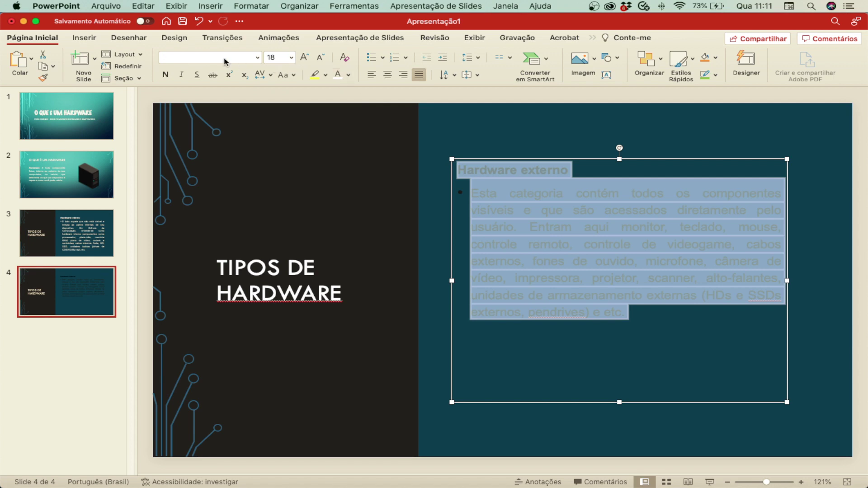
key("super+z")
Set slide 4's text to 24 pt and widen the text box to the right.
left_click(291, 57)
left_click(280, 171)
left_click(304, 57)
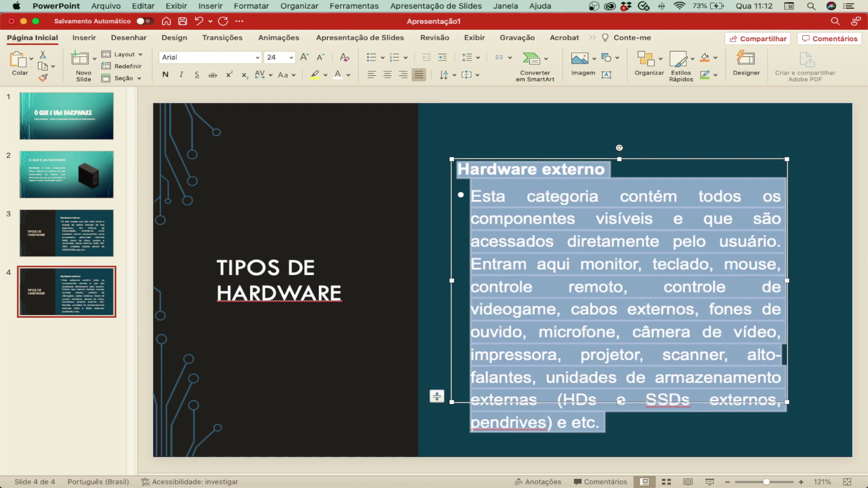
left_click_drag(788, 281, 837, 281)
left_click(44, 353)
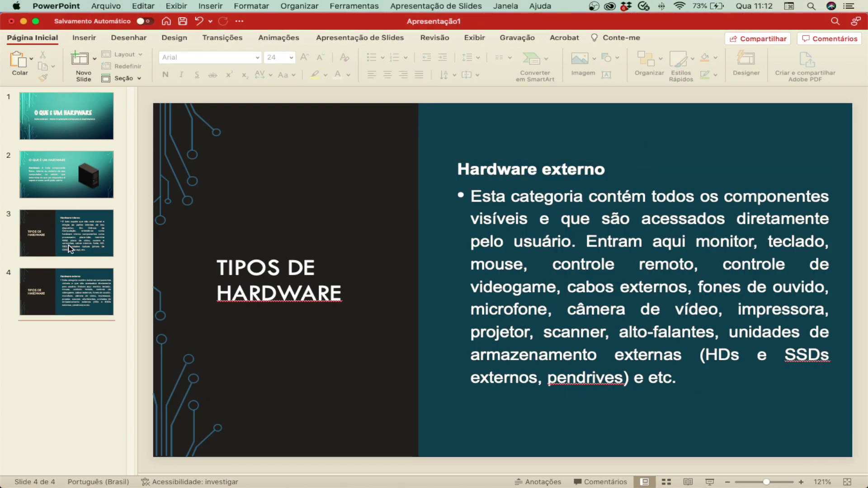
left_click(83, 64)
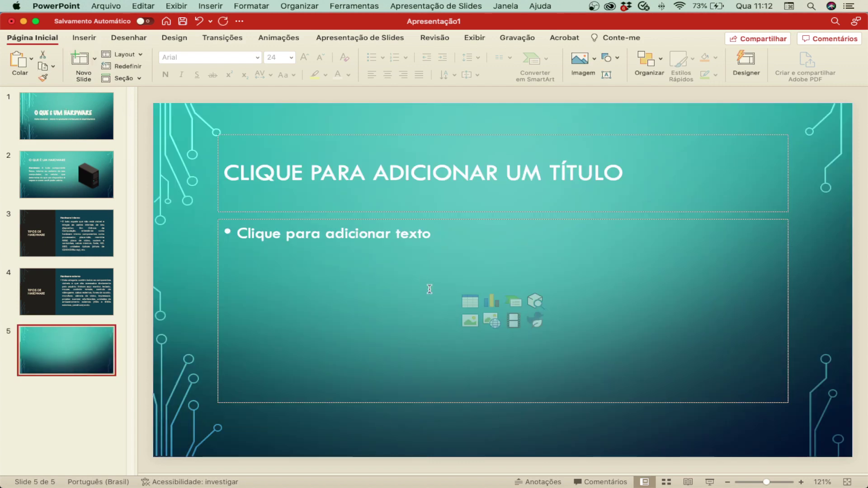
Give slide 5 the Duas Partes de Conteúdo layout.
left_click(136, 55)
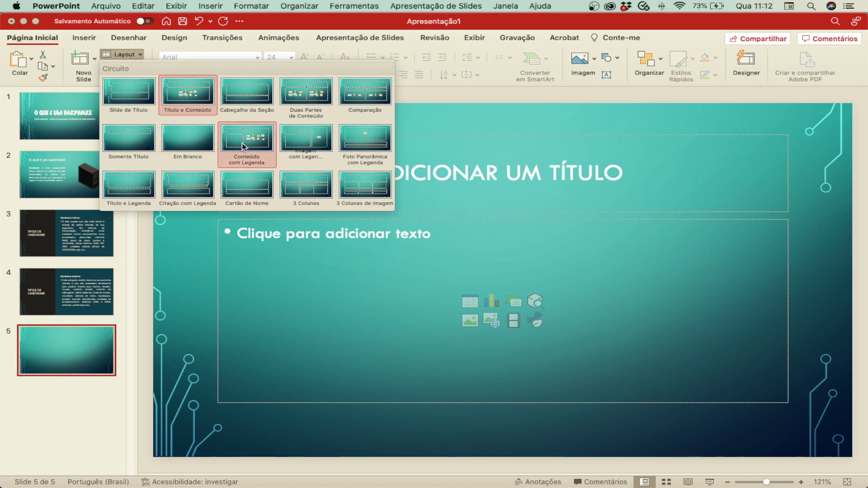
left_click(307, 95)
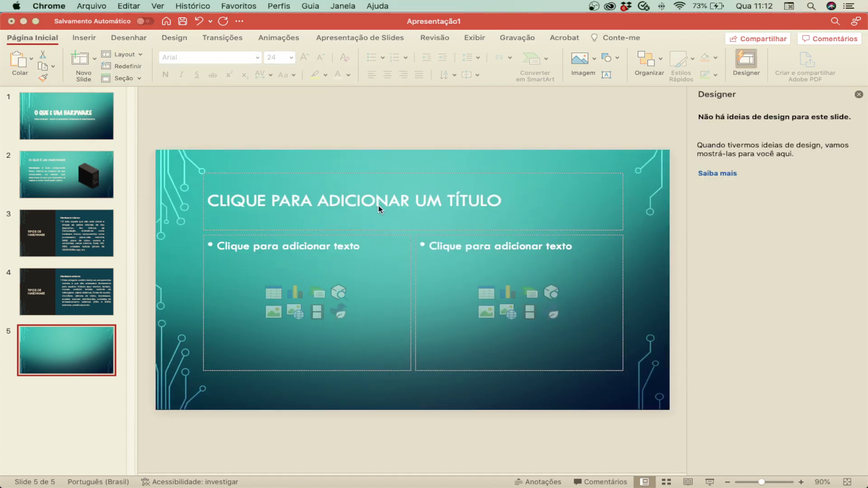
key("super+Tab")
key("super+Tab")
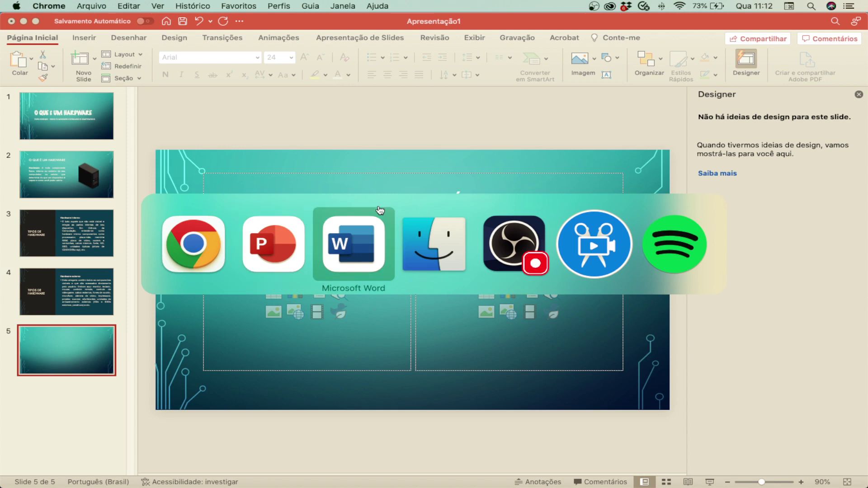
Copy the Placa Mãe heading from the Word document and return to the presentation.
left_click(379, 209)
left_click(227, 202)
mouse_move(197, 197)
left_mouse_down()
mouse_move(269, 198)
mouse_move(198, 201)
left_mouse_up()
left_click(274, 198)
key("super+Tab")
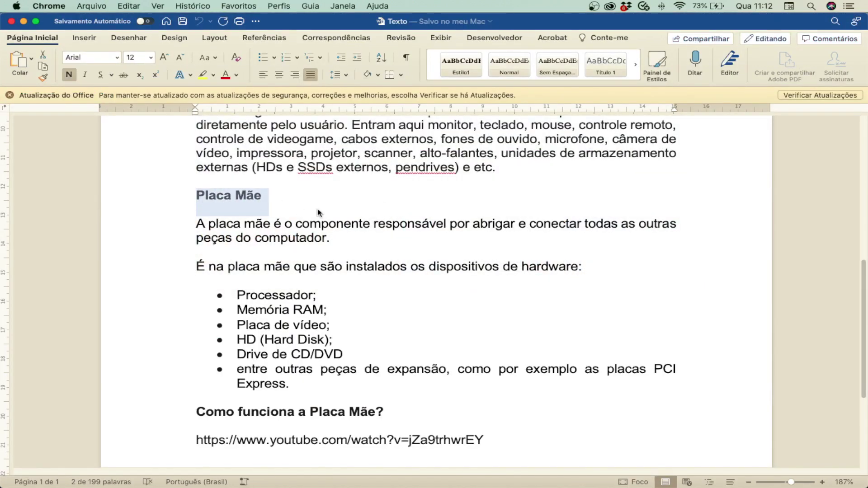
key("super+Tab")
key("super+Tab")
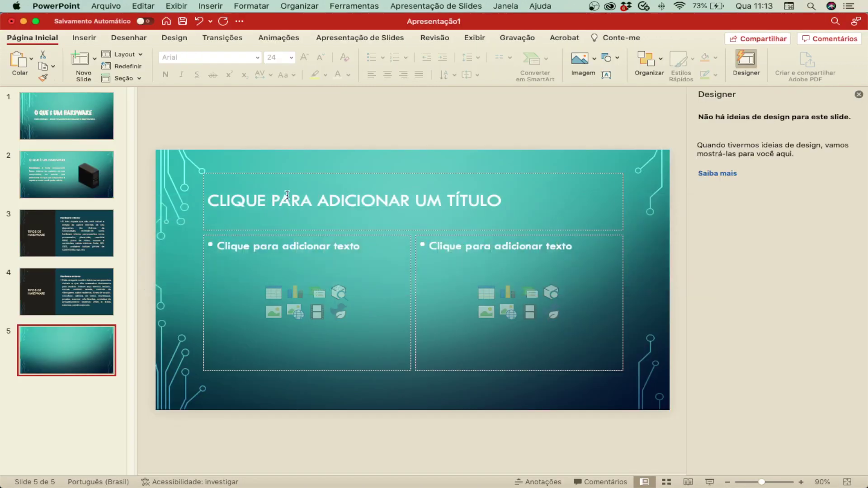
Paste 'PLACA MÃE' as slide 5's title and format it in white 40 pt Marker Felt.
left_click(288, 196)
key("super+v")
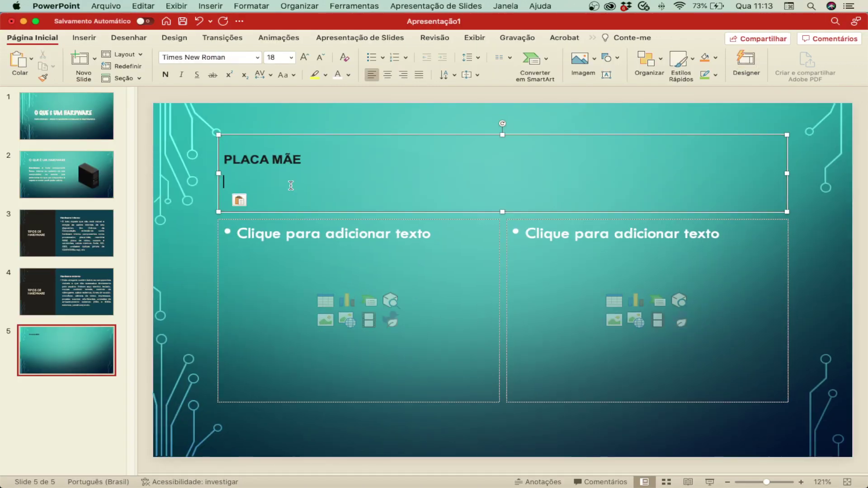
key("BackSpace")
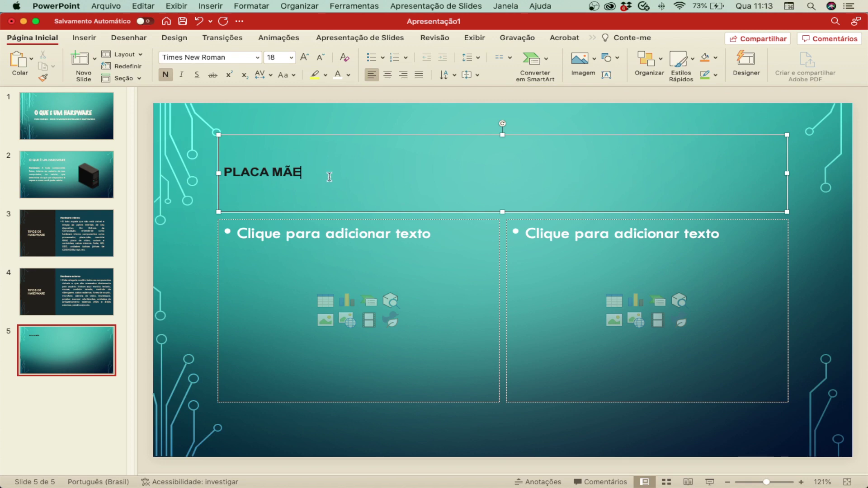
left_click_drag(330, 172, 194, 158)
left_click(258, 57)
mouse_move(203, 160)
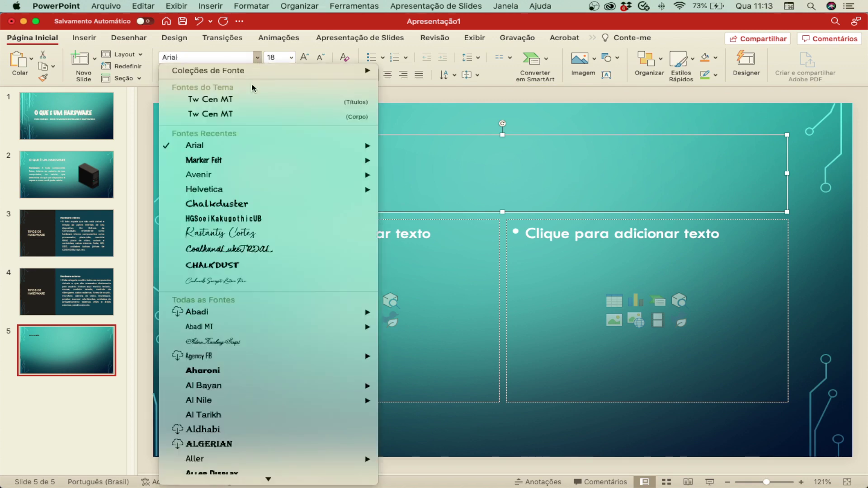
left_click(407, 159)
left_click(291, 57)
left_click(289, 215)
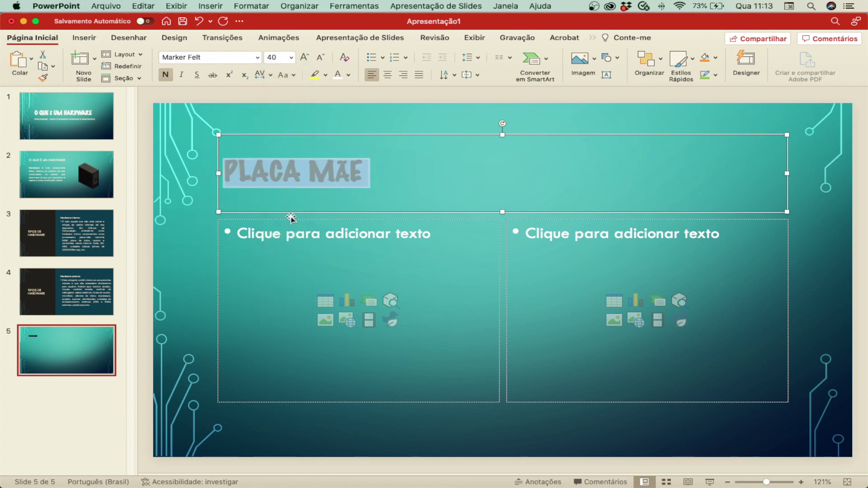
left_click(337, 78)
left_click(344, 231)
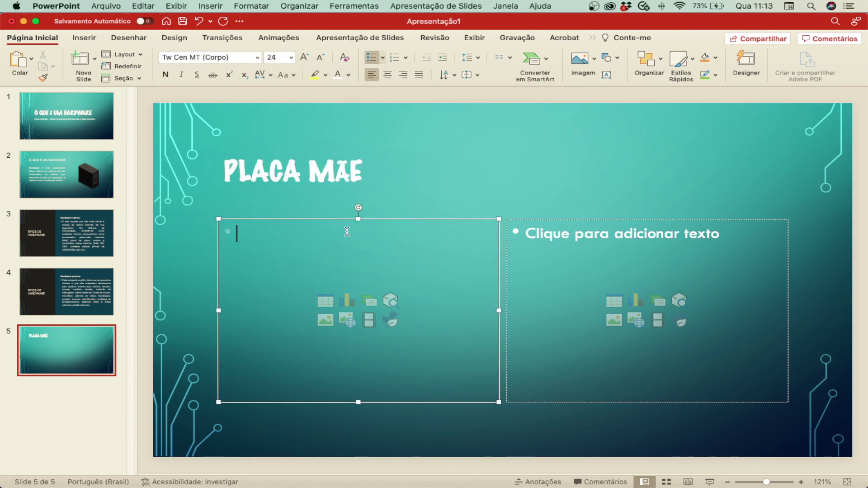
Copy Word's text from 'A placa mãe' through 'Express.' into slide 5's left content area.
key("super+Tab")
key("super+Tab")
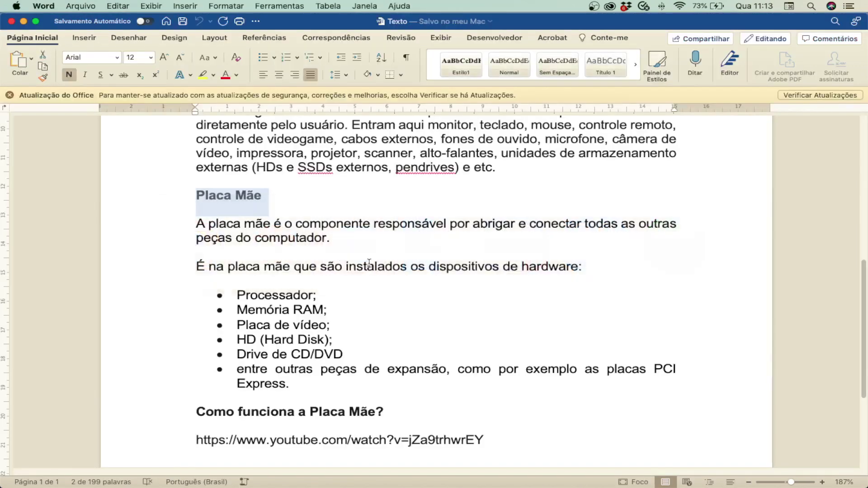
left_click_drag(289, 386, 187, 231)
key("super+c")
key("super+Tab")
key("super+v")
key("super+a")
left_click(292, 57)
left_click(237, 257)
Delete the bullet in front of the 'É na placa mãe…' sentence.
key("BackSpace")
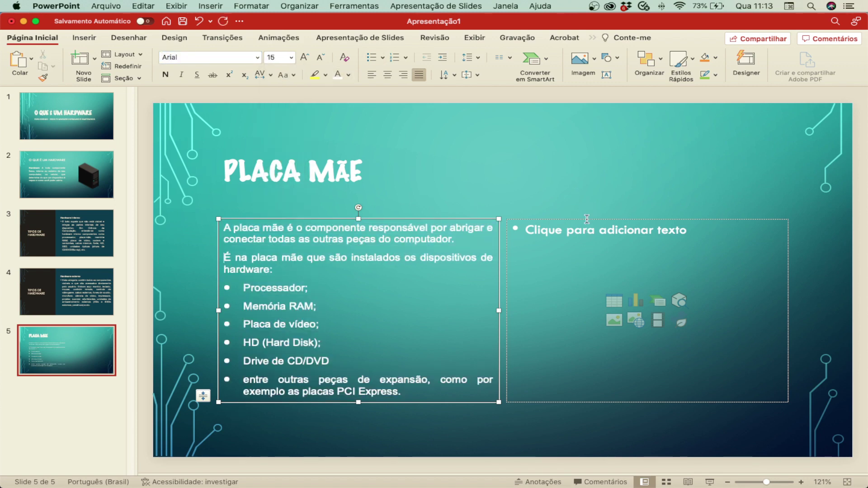
left_click(580, 232)
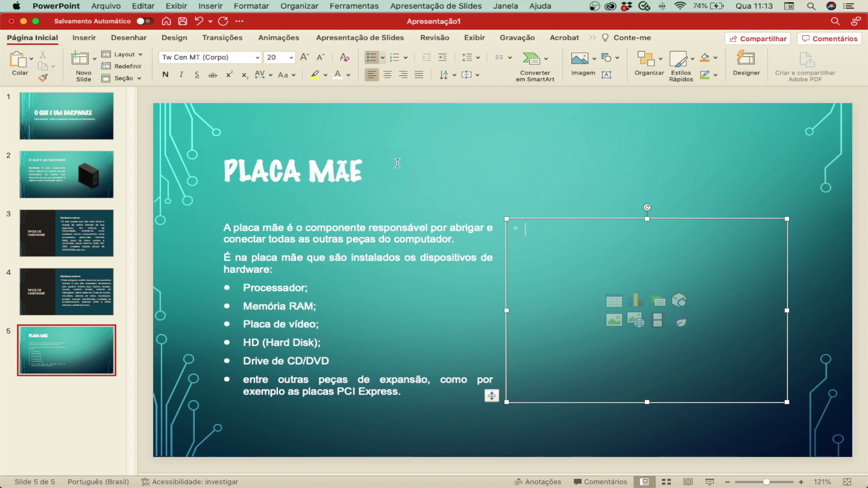
Search Online Pictures for 'placa mae' images.
left_click(89, 41)
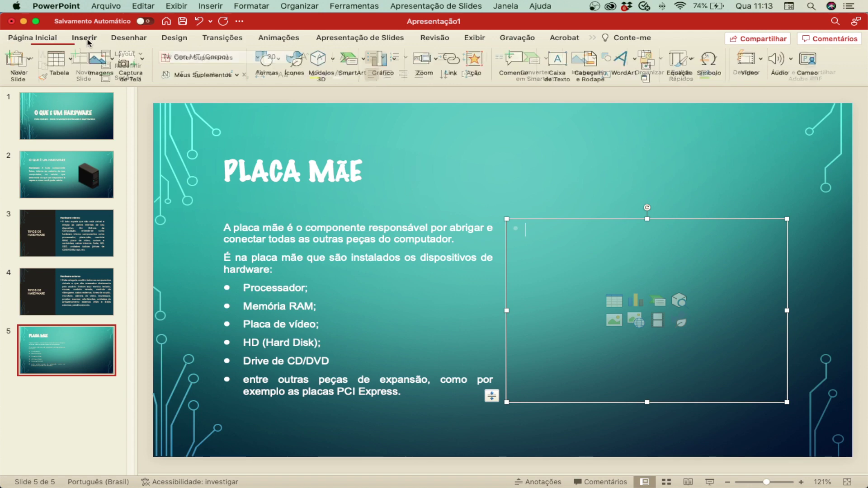
left_click(102, 67)
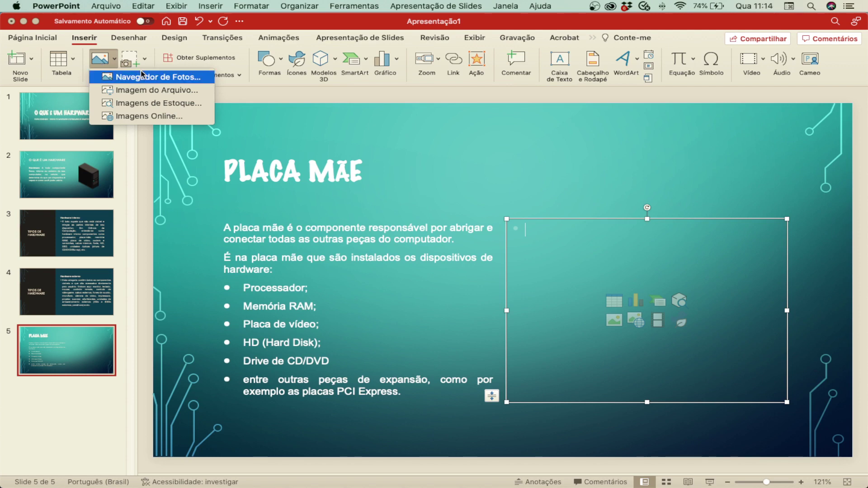
left_click(157, 118)
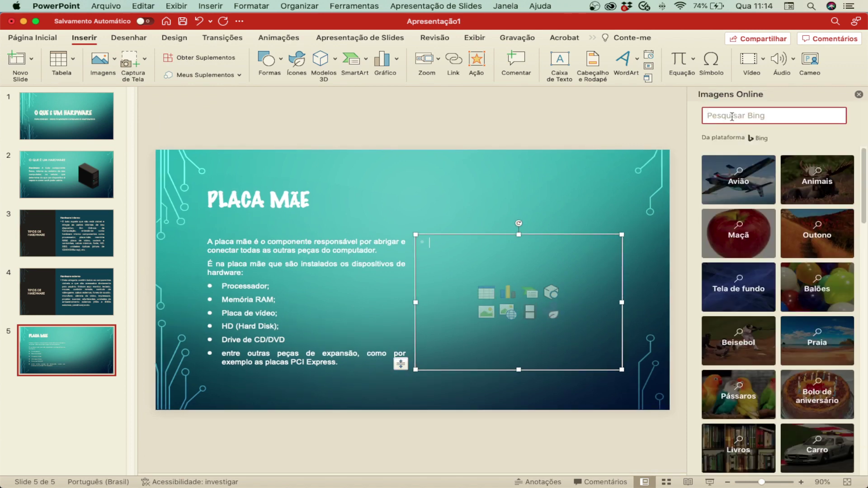
type("placa mae")
key("Return")
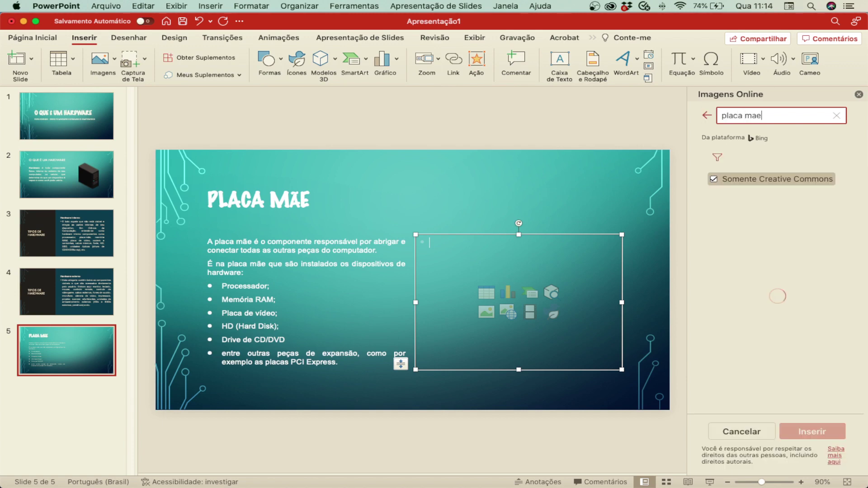
Insert the ATA133 motherboard photo from the results into the right content area.
scroll(781, 219, "down", 5)
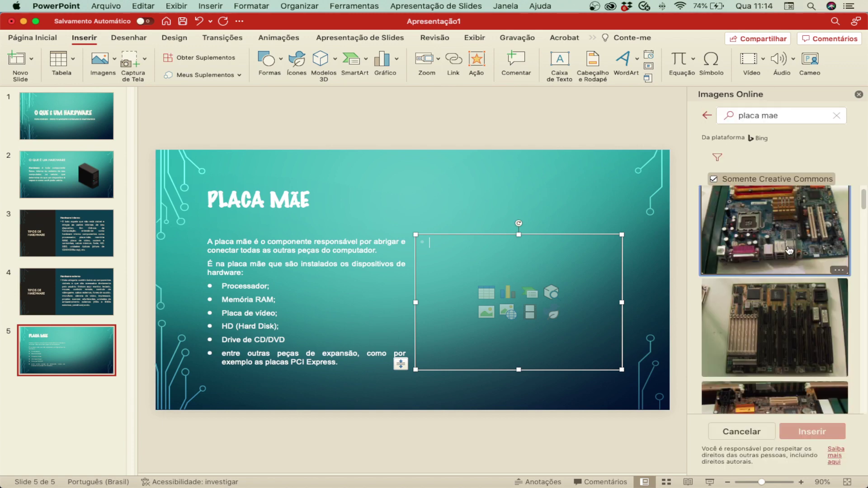
scroll(789, 255, "down", 5)
scroll(789, 254, "down", 5)
scroll(788, 255, "down", 5)
scroll(788, 256, "down", 5)
scroll(789, 256, "down", 3)
scroll(789, 256, "down", 3)
scroll(788, 256, "down", 2)
left_click(775, 263)
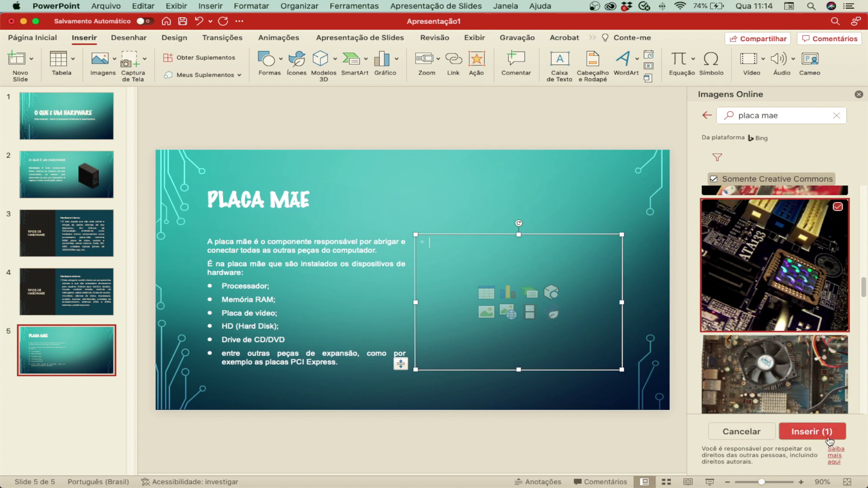
left_click(810, 435)
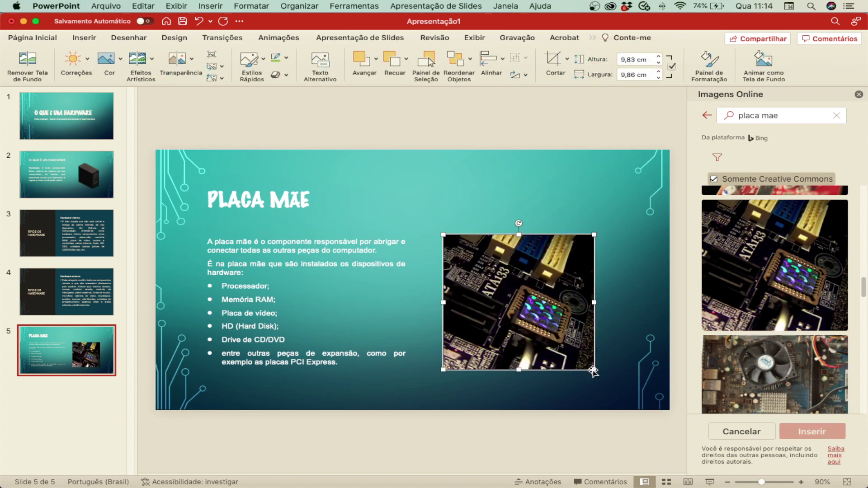
Apply the Designer layout with the circuit-board photo left and text in a teal panel.
left_click_drag(560, 320, 587, 318)
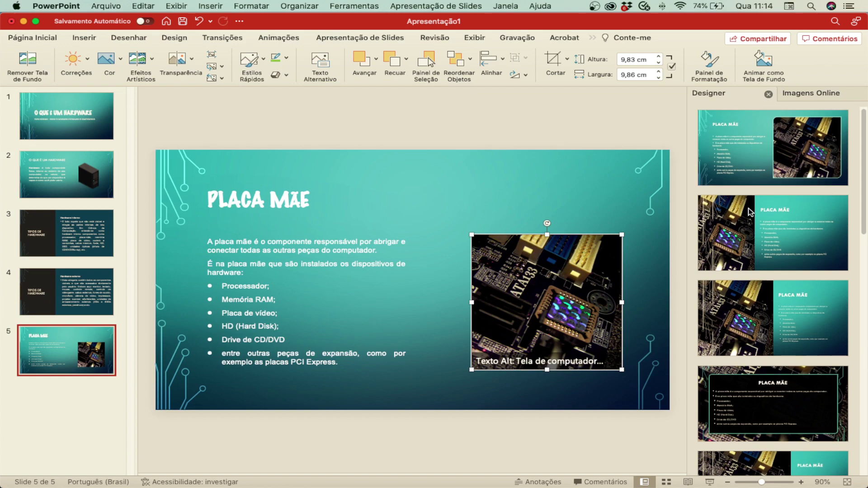
scroll(750, 208, "down", 5)
scroll(752, 223, "down", 2)
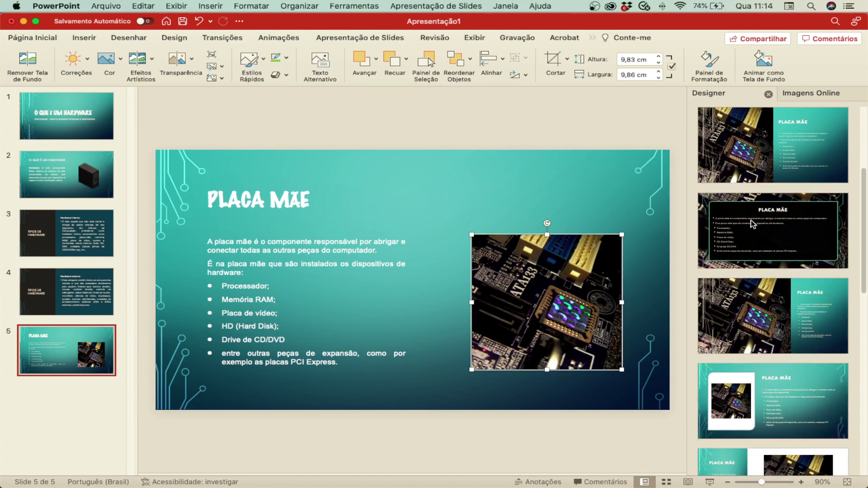
left_click(749, 310)
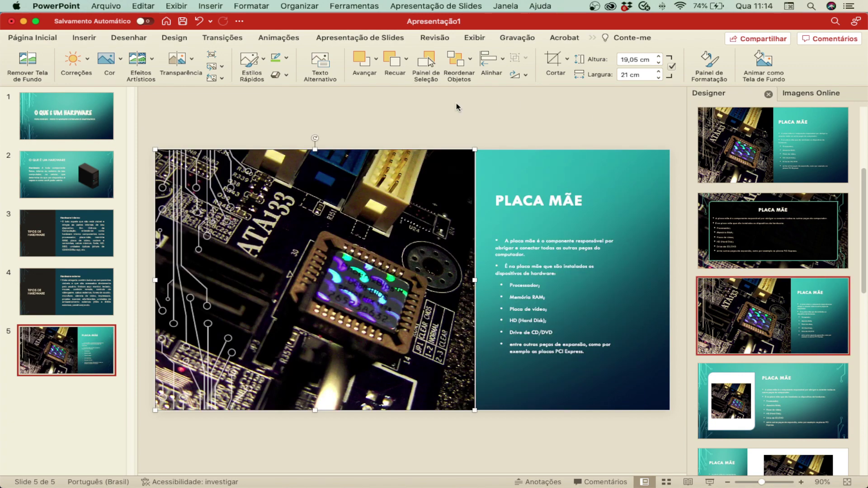
left_click(543, 252)
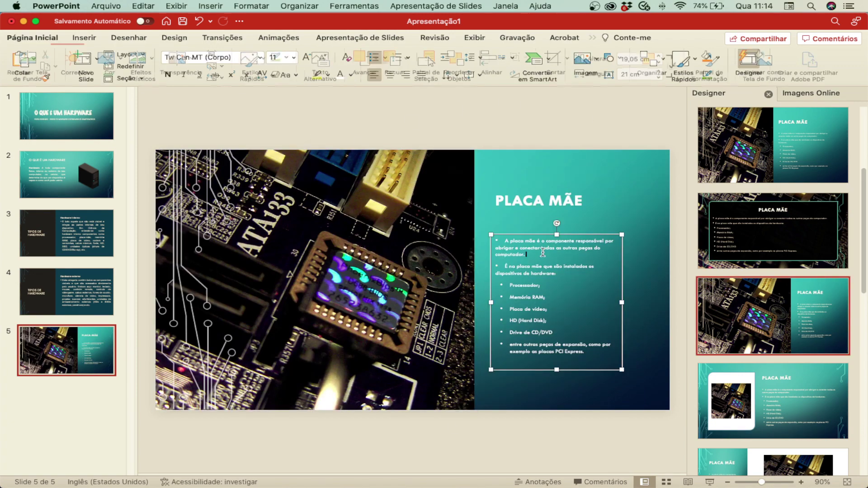
left_click(506, 200)
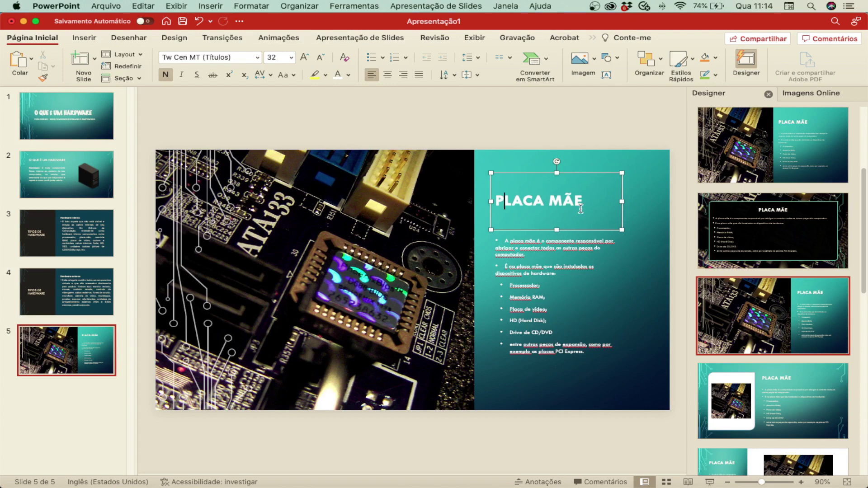
Resize the PLACA MÃE title box, move it near the top, and set it to 44 pt.
left_click_drag(559, 230, 559, 206)
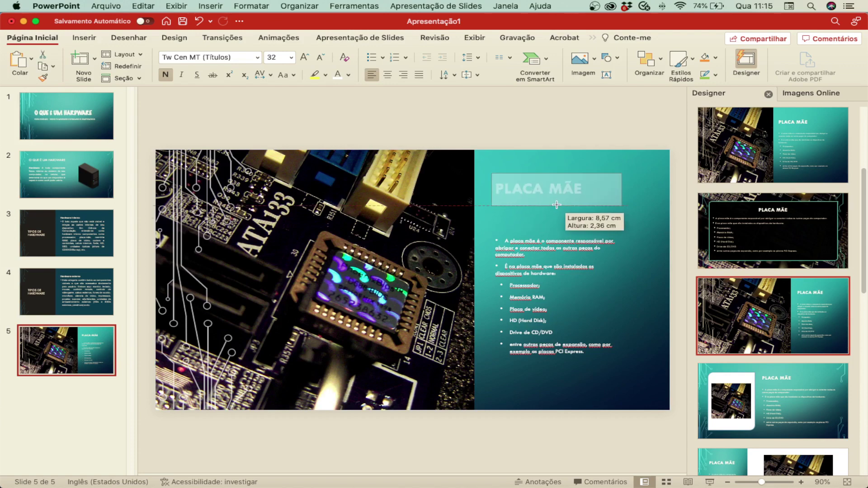
left_click_drag(622, 190, 659, 189)
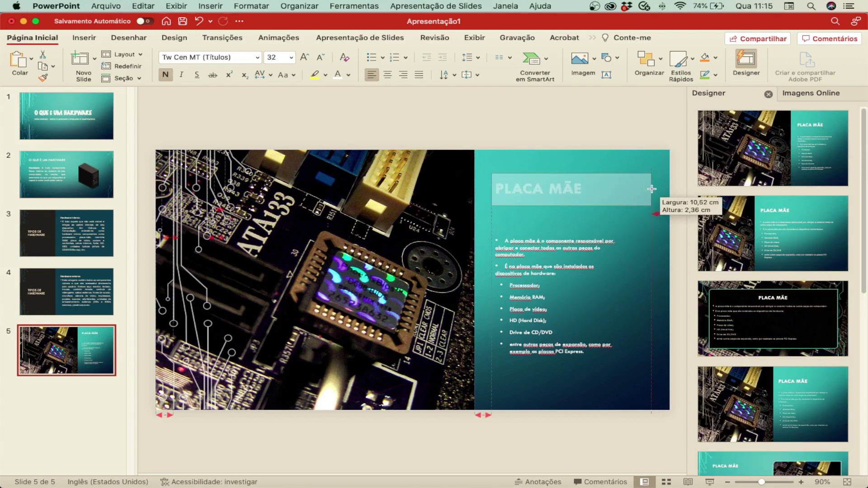
left_click_drag(522, 172, 513, 161)
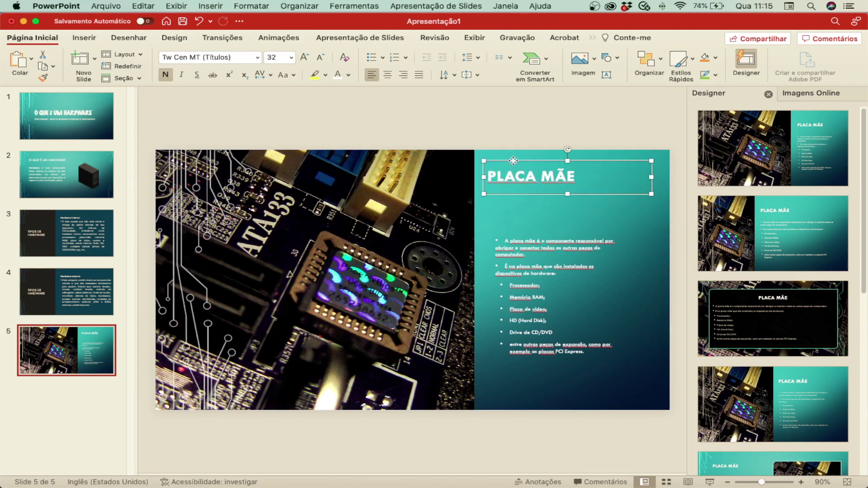
left_click_drag(533, 162, 550, 187)
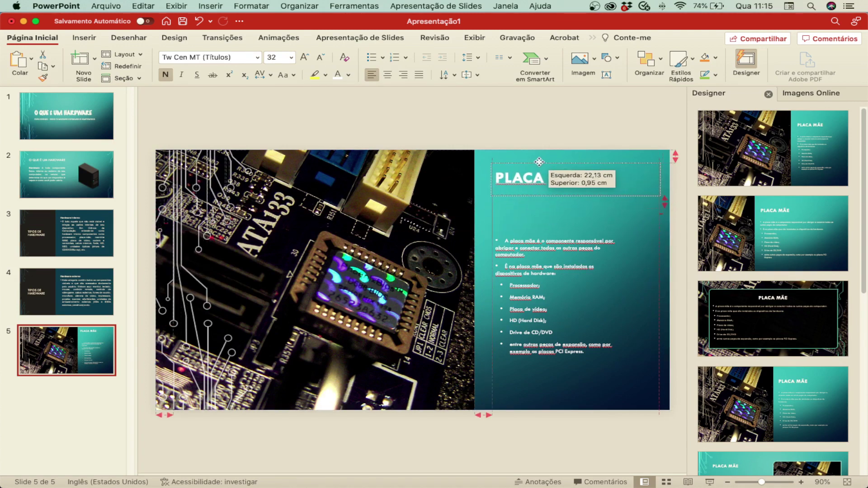
left_click_drag(550, 187, 533, 160)
left_click(292, 57)
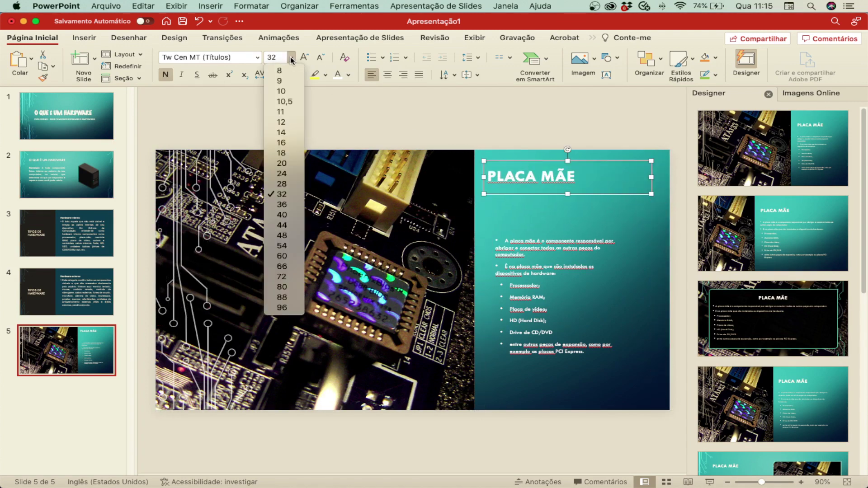
left_click(282, 225)
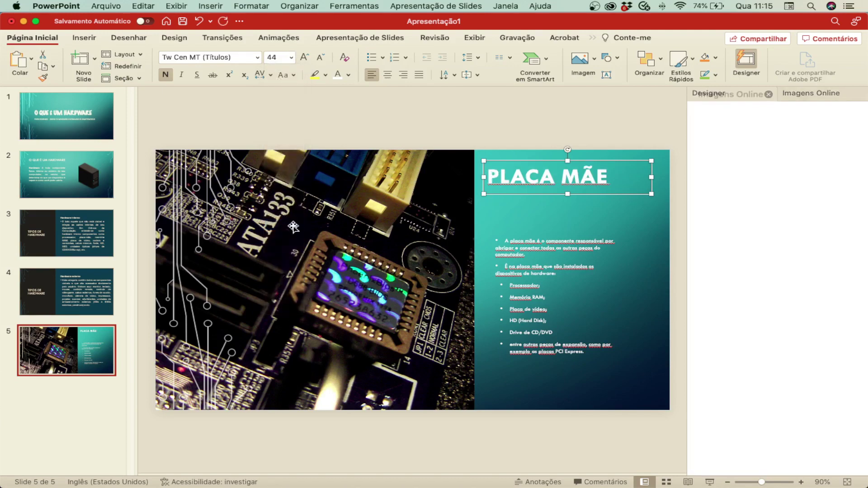
Enlarge the body text box upward, rightward and further down the slide.
left_click(536, 248)
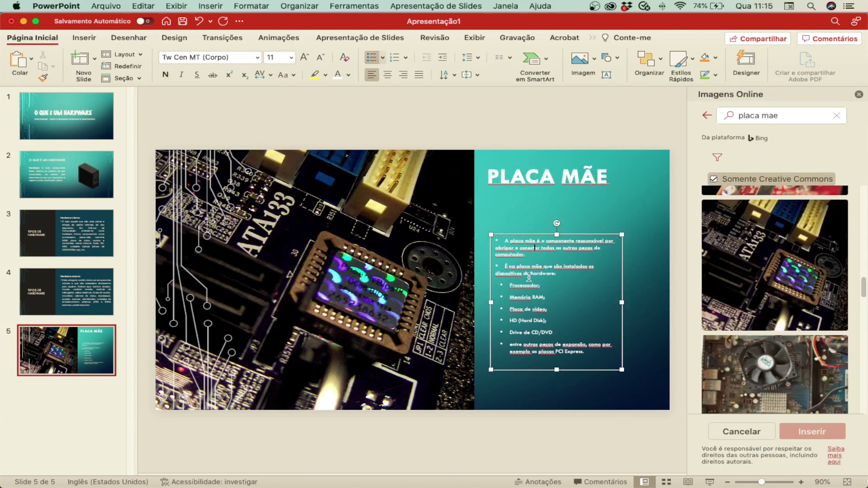
left_click(506, 235)
left_click_drag(624, 234, 659, 201)
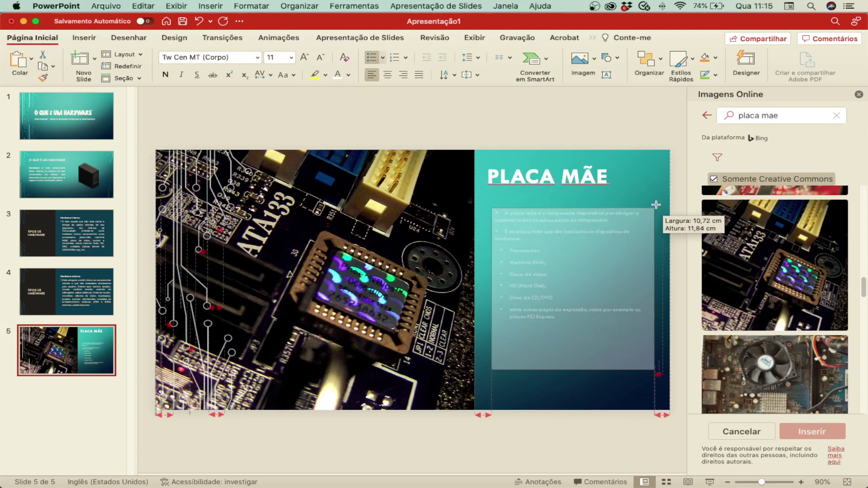
left_click_drag(659, 201, 661, 200)
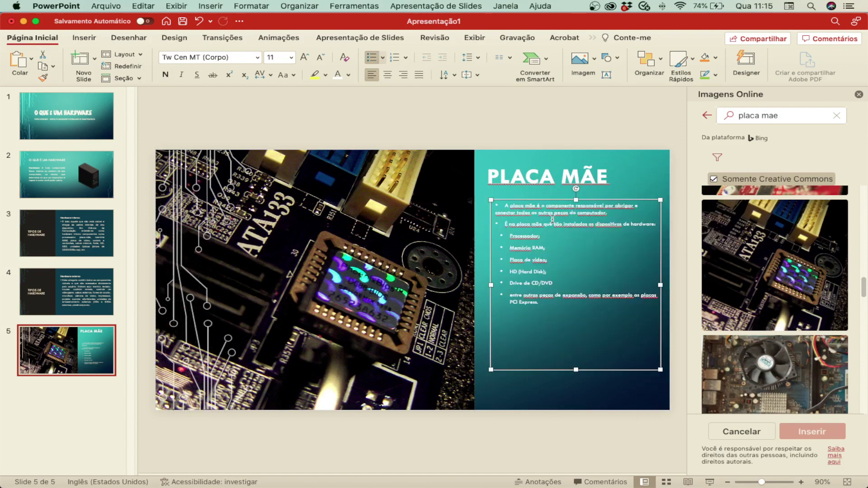
left_click(492, 200)
left_click_drag(573, 370, 572, 399)
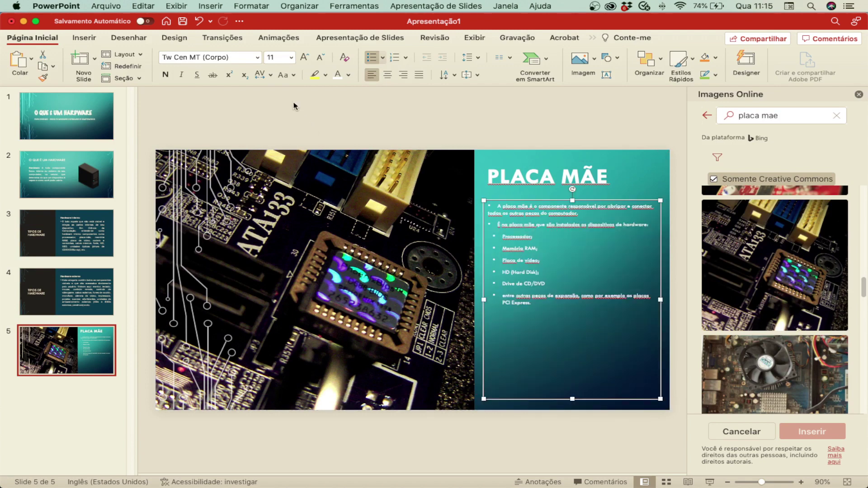
Set the body text to 20 pt and justify its paragraphs.
left_click(292, 60)
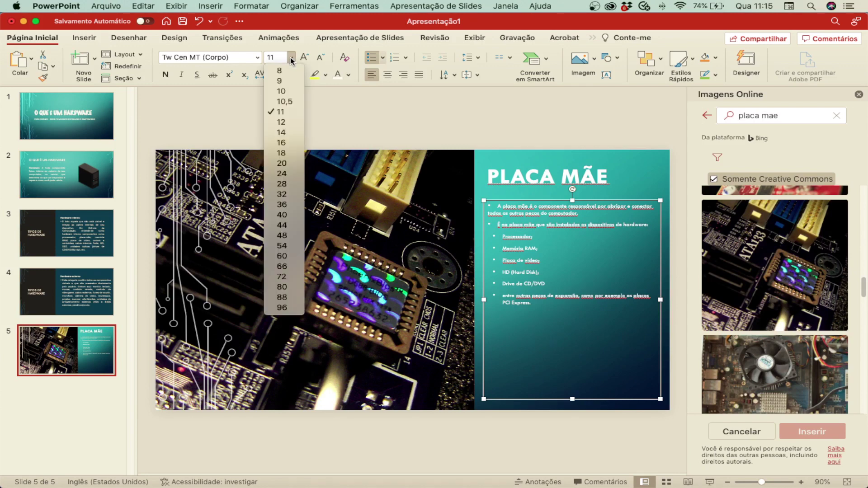
left_click(282, 174)
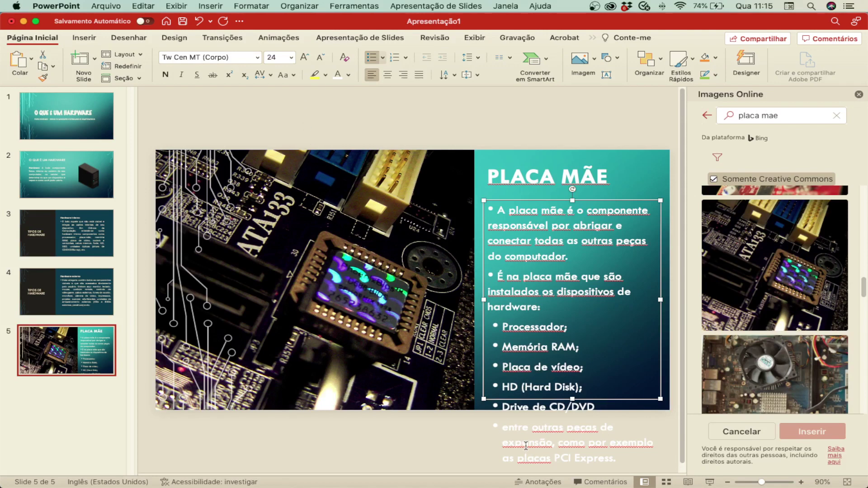
left_click(291, 58)
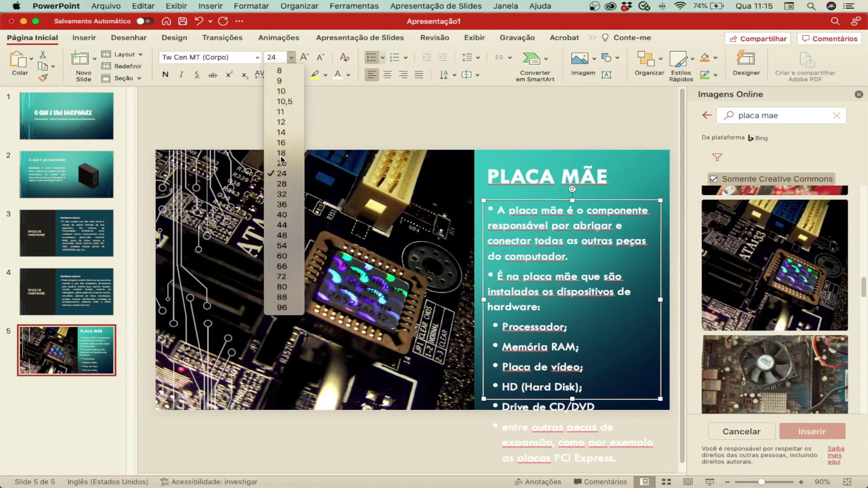
left_click(281, 154)
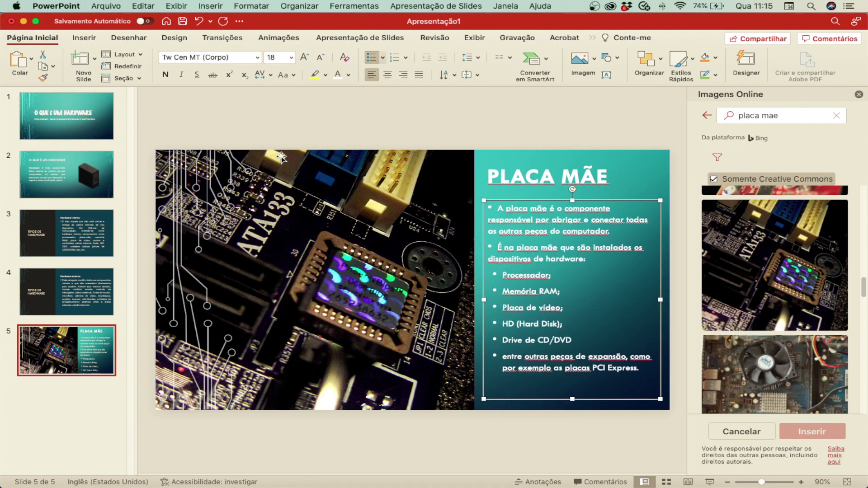
left_click(291, 57)
left_click(286, 162)
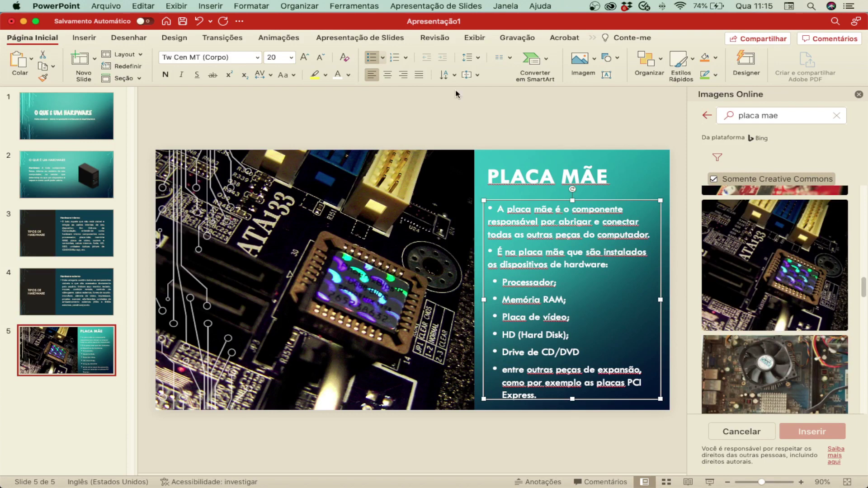
left_click(419, 75)
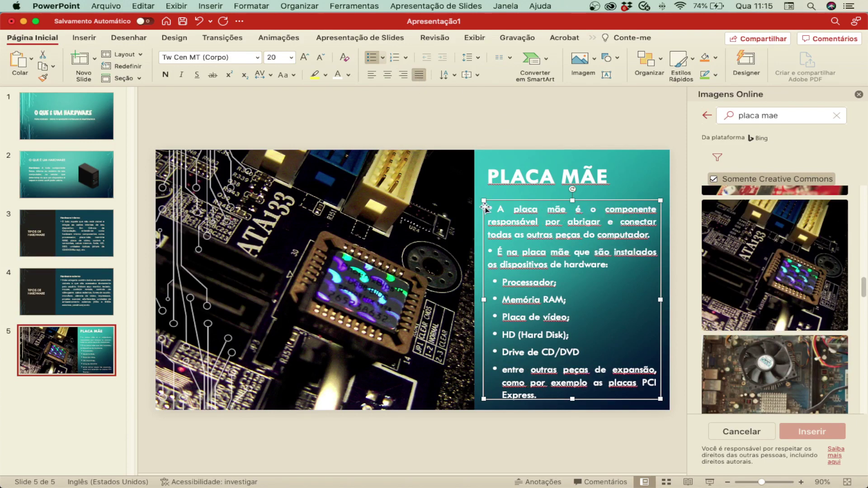
left_click(393, 450)
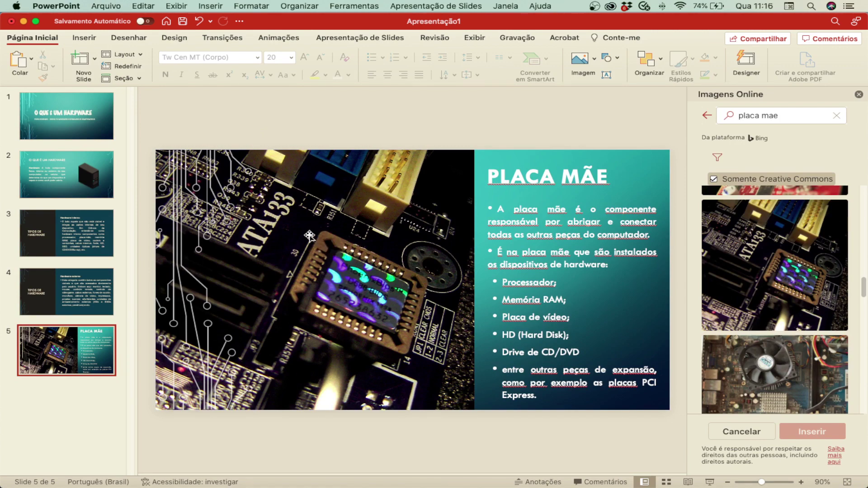
Close the Online Pictures pane and add slide 6 with the Título e Conteúdo layout.
left_click(859, 95)
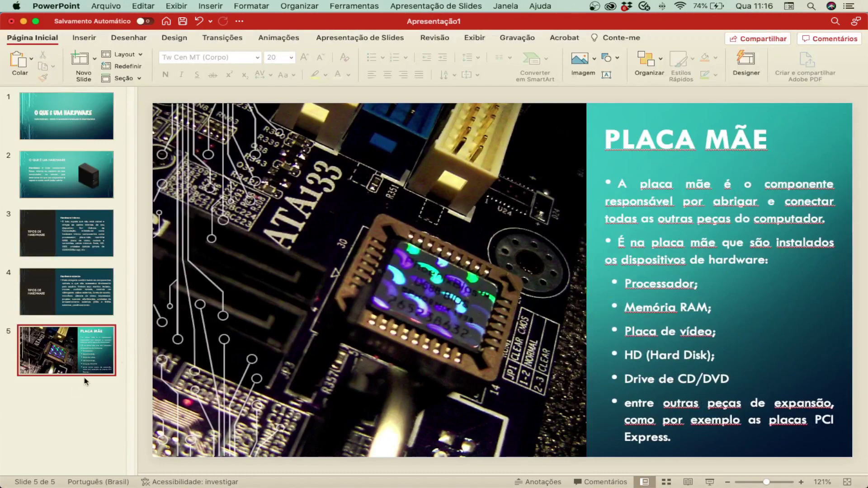
left_click(71, 398)
left_click(97, 68)
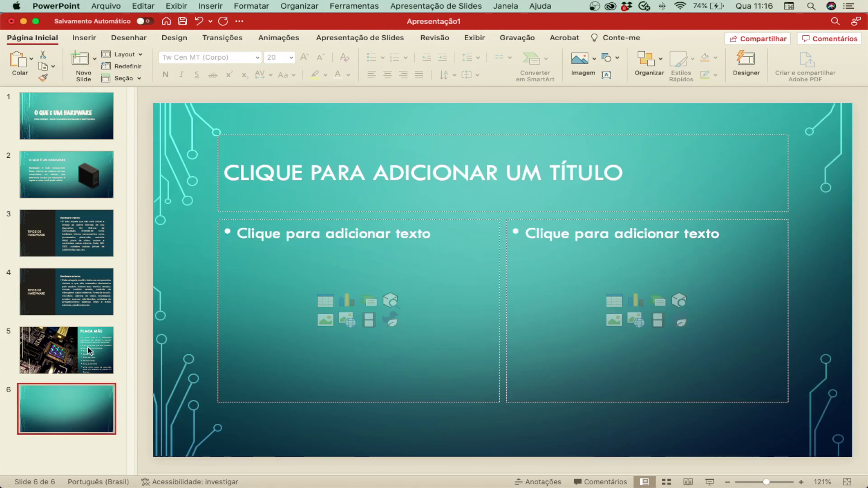
left_click(131, 56)
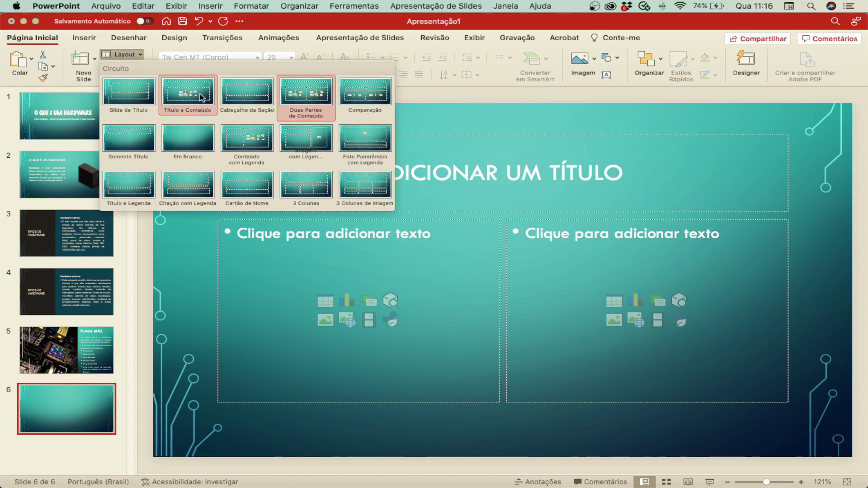
left_click(197, 95)
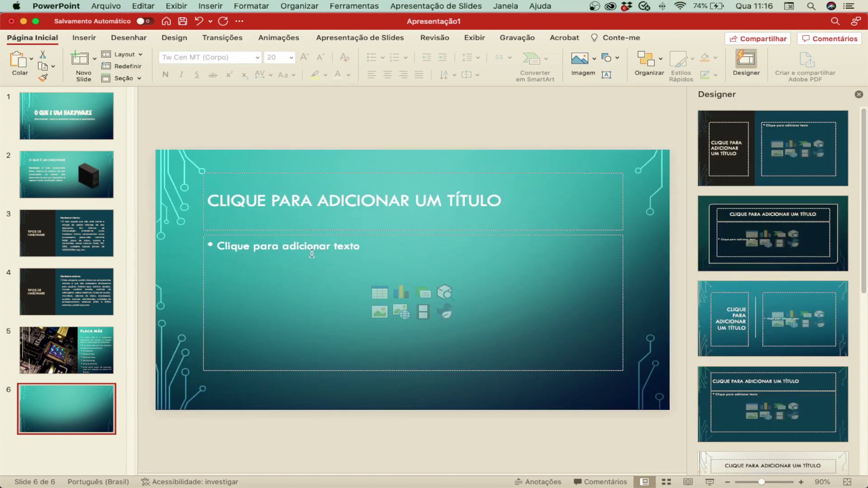
key("super+Tab")
key("super+Tab")
Paste Word's 'Como funciona a Placa Mãe?' heading as slide 6's title.
scroll(315, 254, "down", 3)
scroll(207, 316, "down", 3)
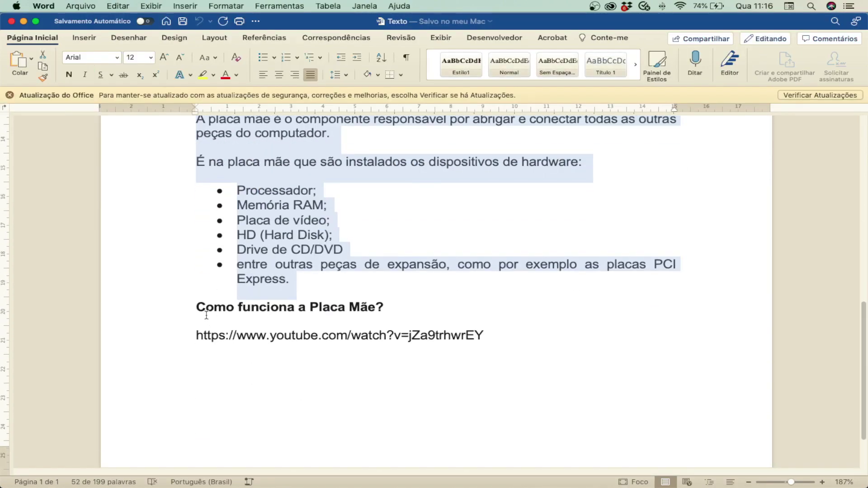
left_click_drag(199, 308, 384, 309)
key("super+c")
key("super+Tab")
key("super+Tab")
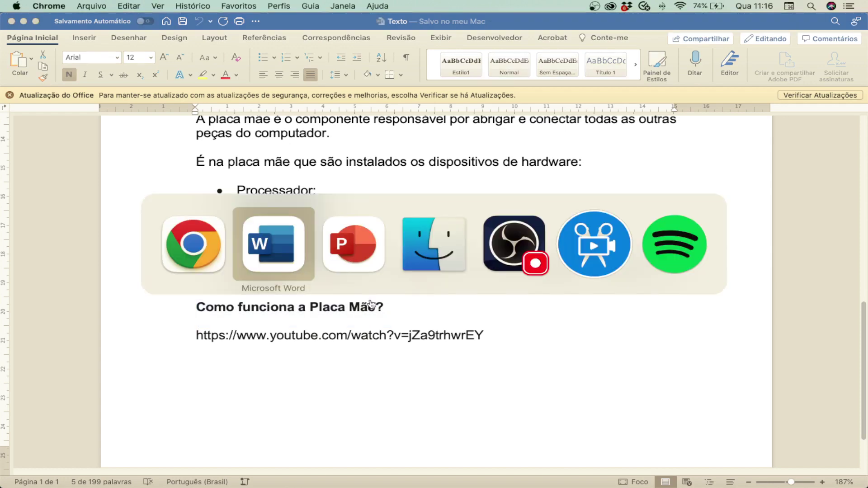
key("super+Tab")
left_click(227, 179)
key("super+v")
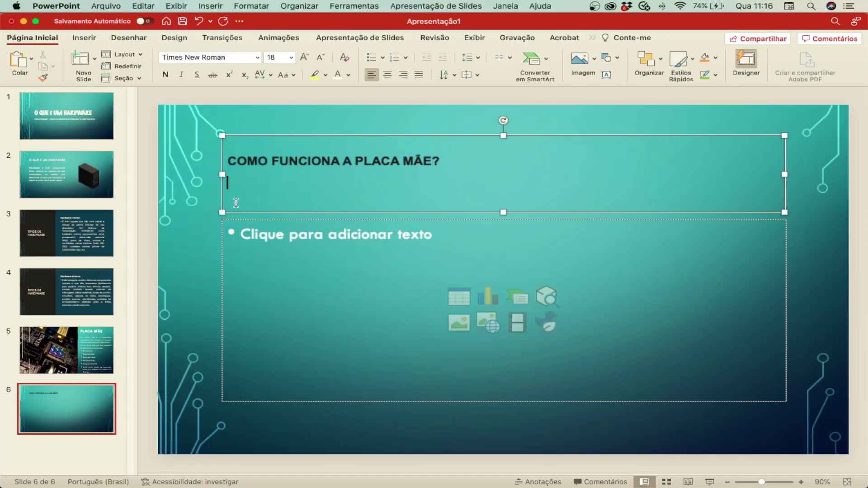
key("BackSpace")
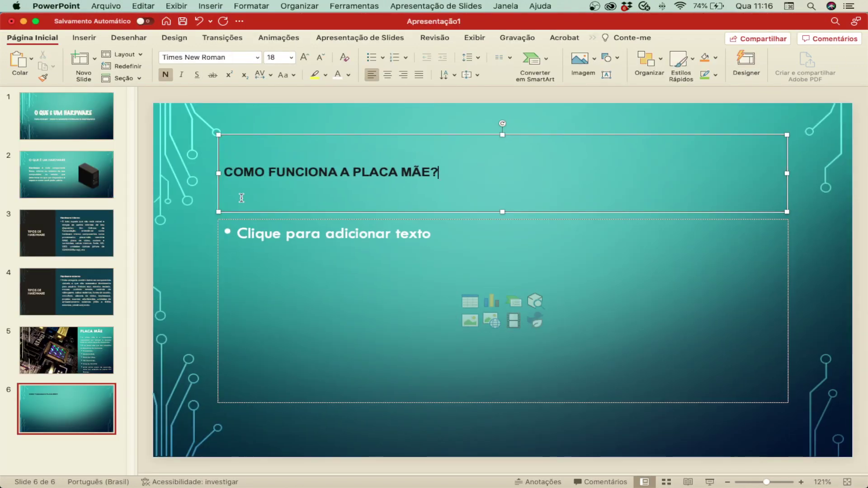
Format the title in white 40-pt Marker Felt.
left_click(267, 134)
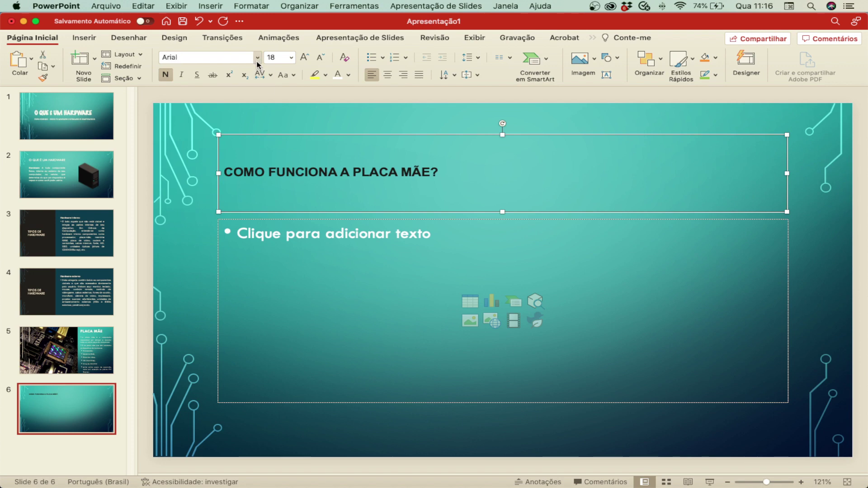
left_click(258, 57)
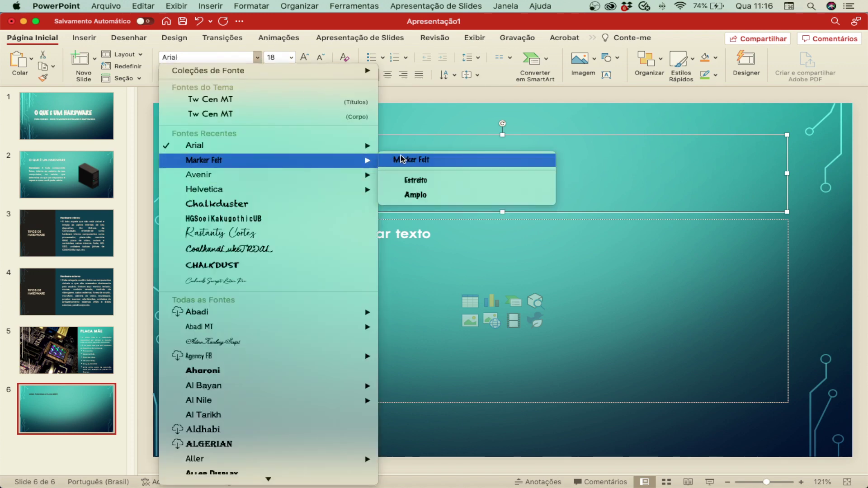
mouse_move(203, 160)
left_click(401, 159)
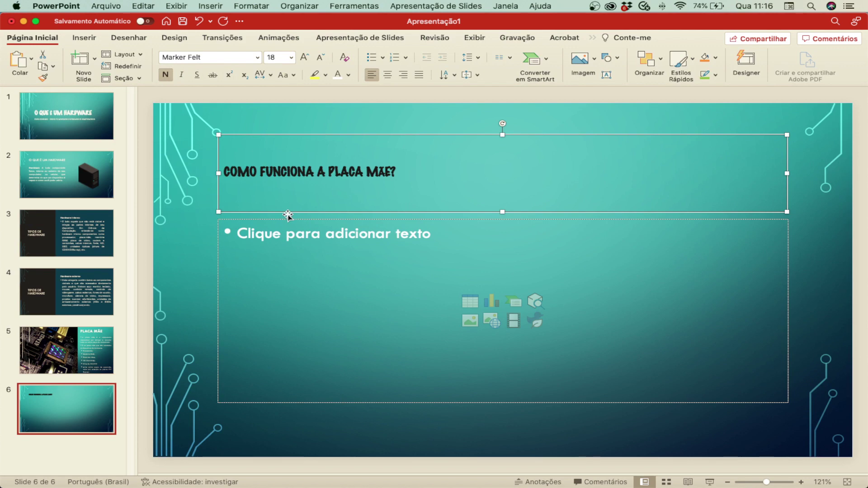
left_click(338, 75)
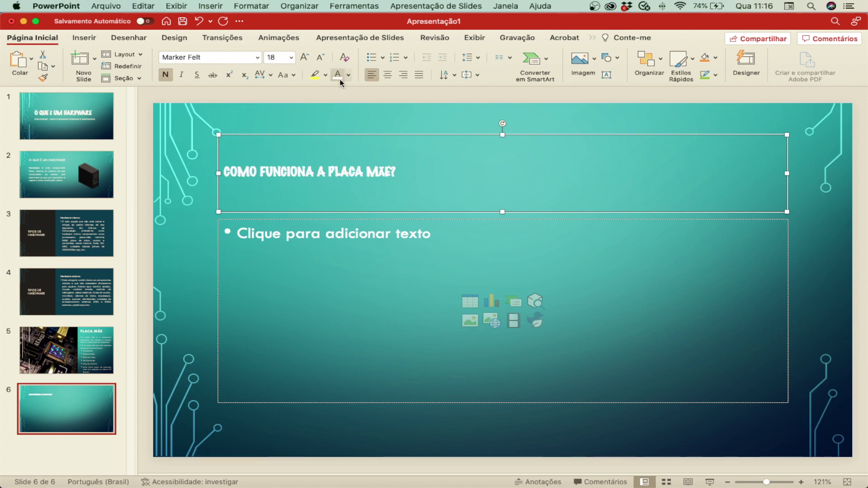
left_click(291, 57)
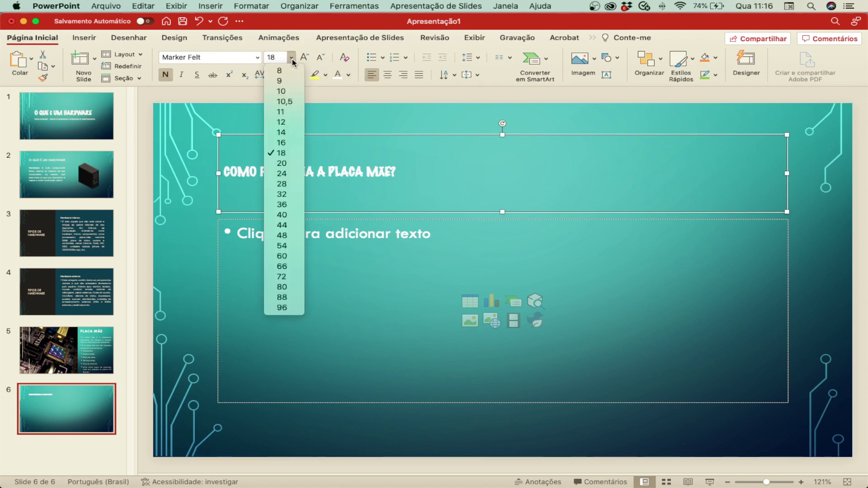
left_click(284, 218)
Shorten the title box and extend the body box upward to meet it.
left_click_drag(502, 211, 502, 194)
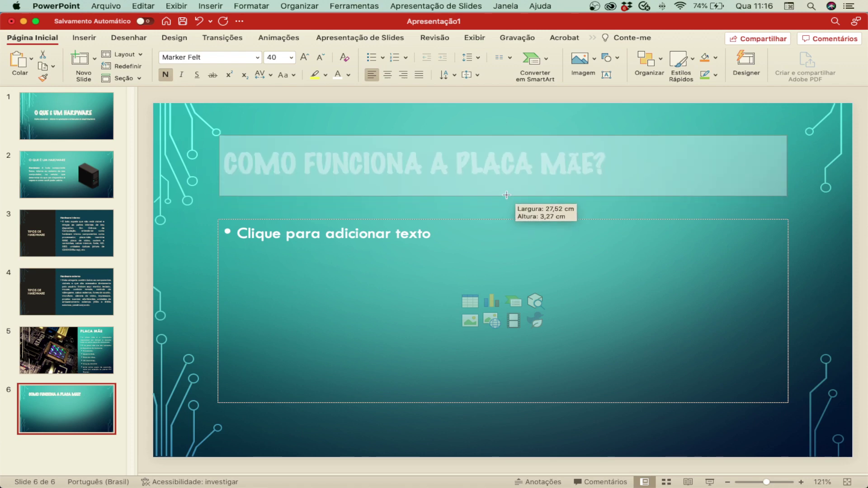
left_click(442, 220)
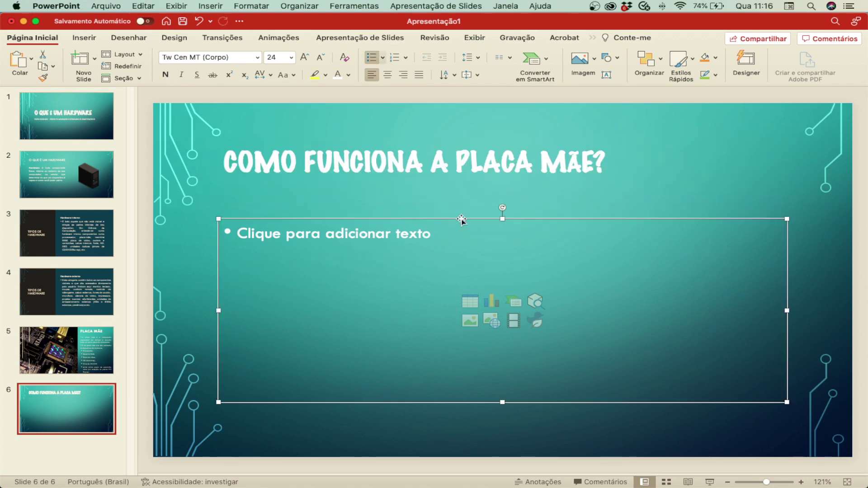
left_click_drag(502, 219, 502, 193)
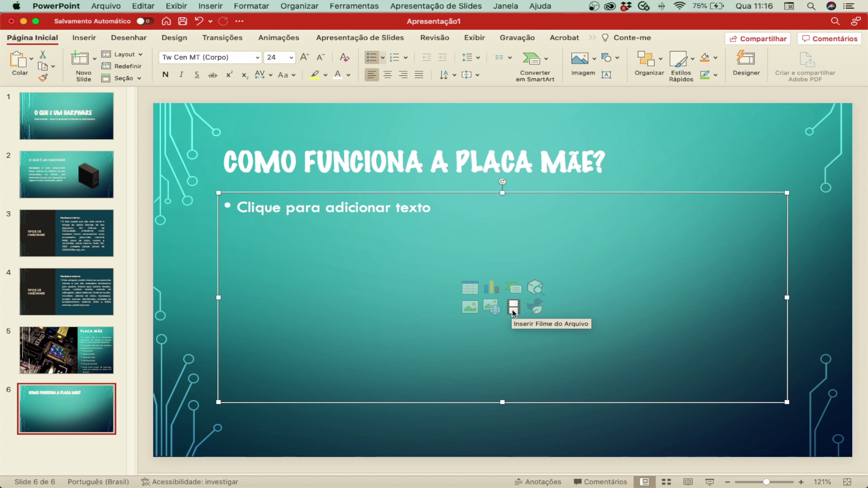
Open the Vídeo dropdown on the Inserir tab.
left_click(85, 38)
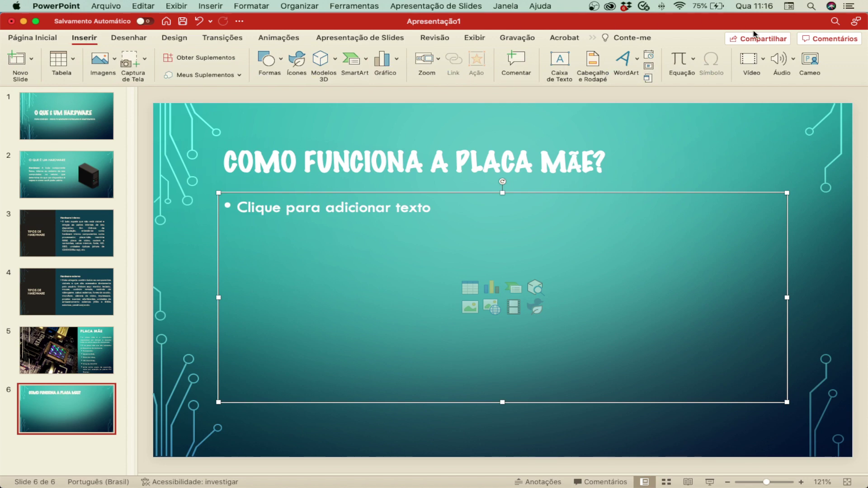
left_click(763, 59)
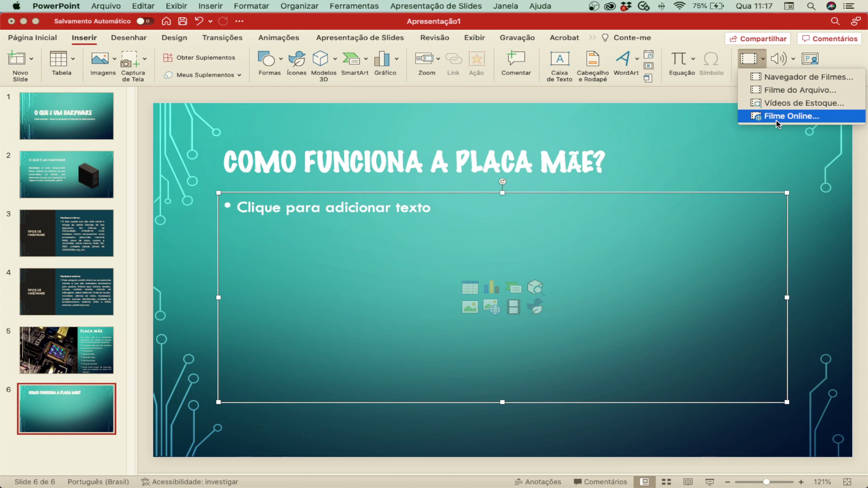
Insert the YouTube video via Filme Online using the link from the Word document.
left_click(777, 120)
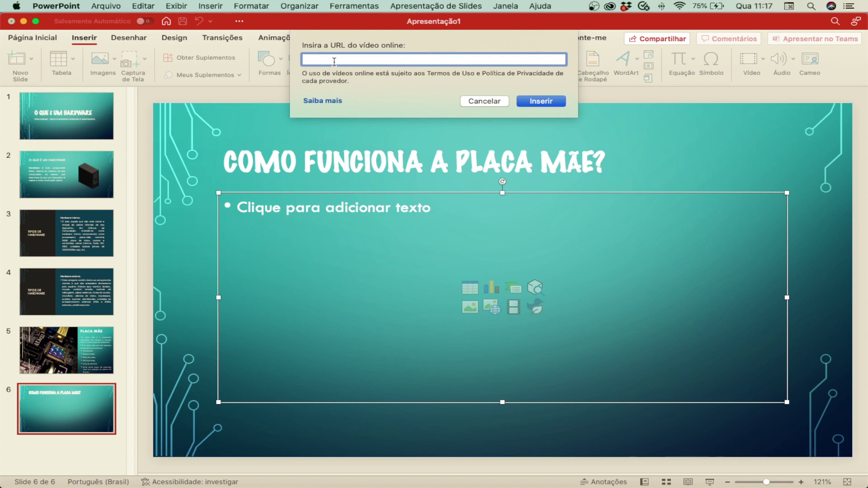
key("super+Tab")
key("super+Tab")
key("super+Tab")
key("super+Tab")
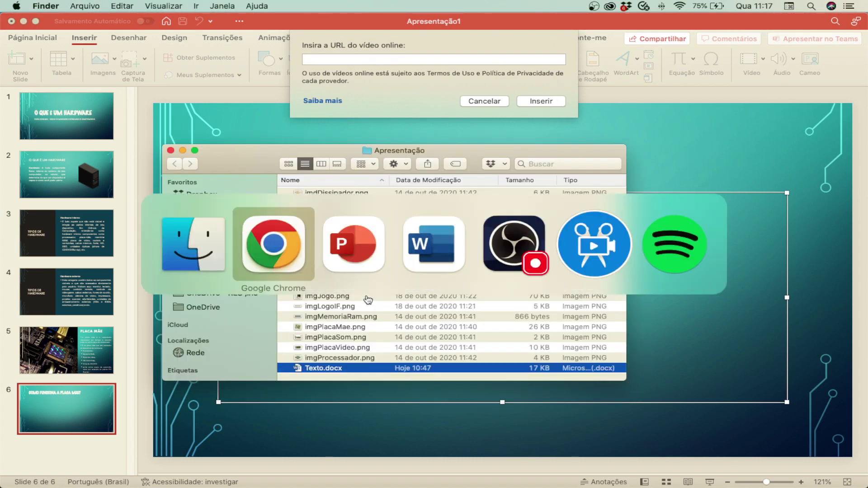
key("super+Tab")
key("super+Tab")
key("super+Tab")
triple_click(257, 336)
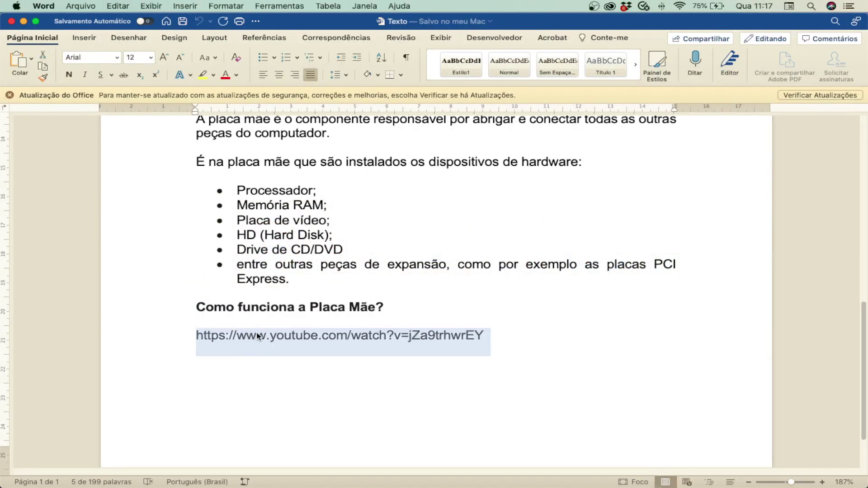
key("super+Tab")
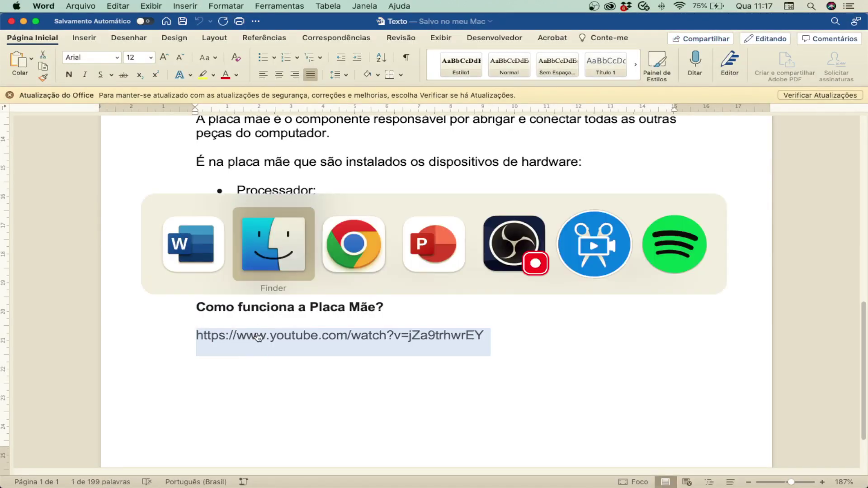
key("super+Tab")
key("super+Tab")
key("super+Tab")
key("super+Tab")
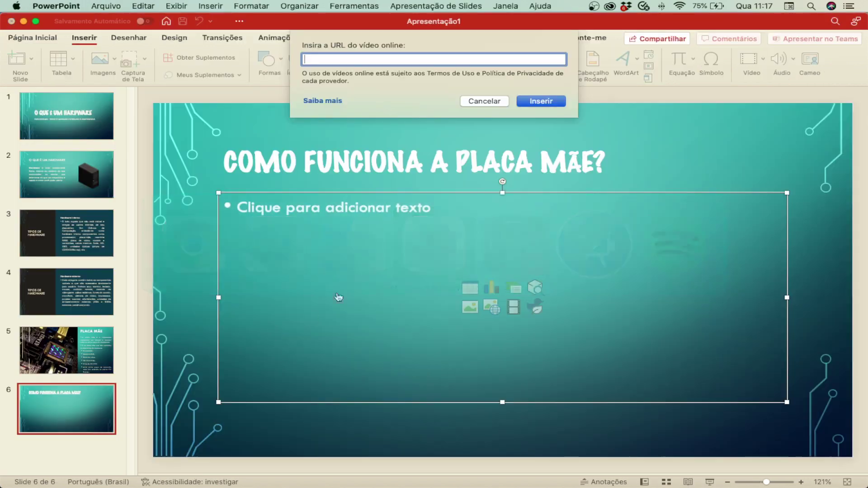
key("super+v")
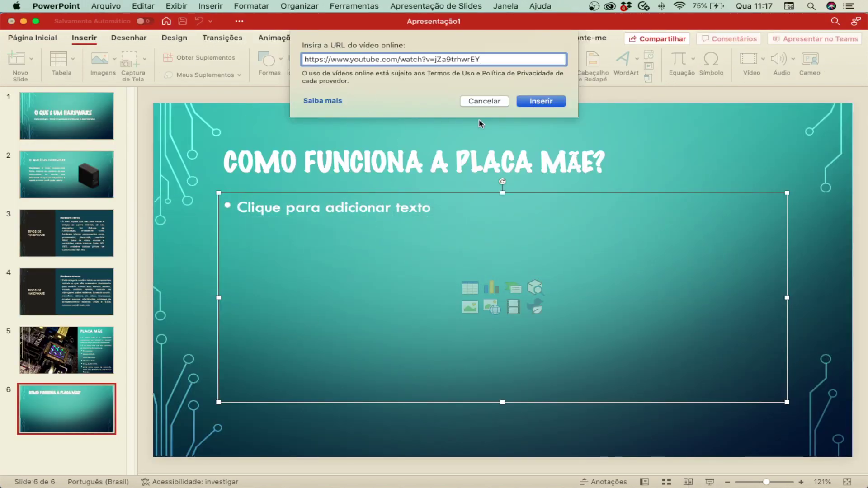
left_click(531, 102)
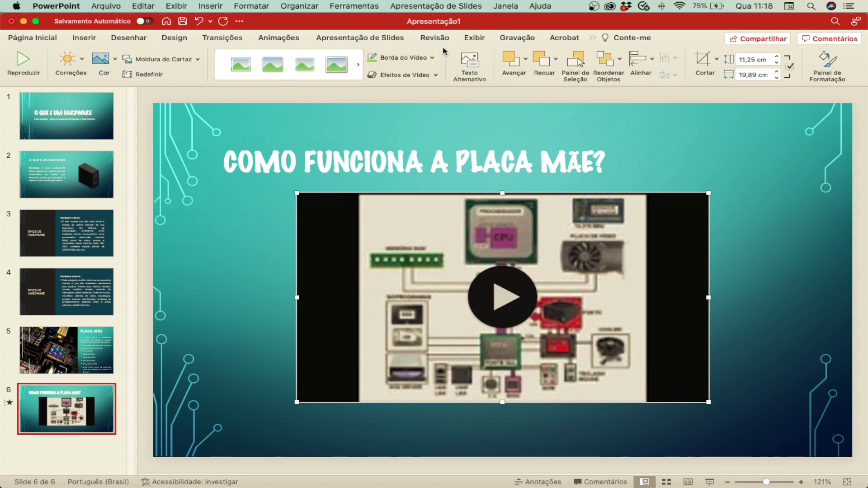
left_click(342, 40)
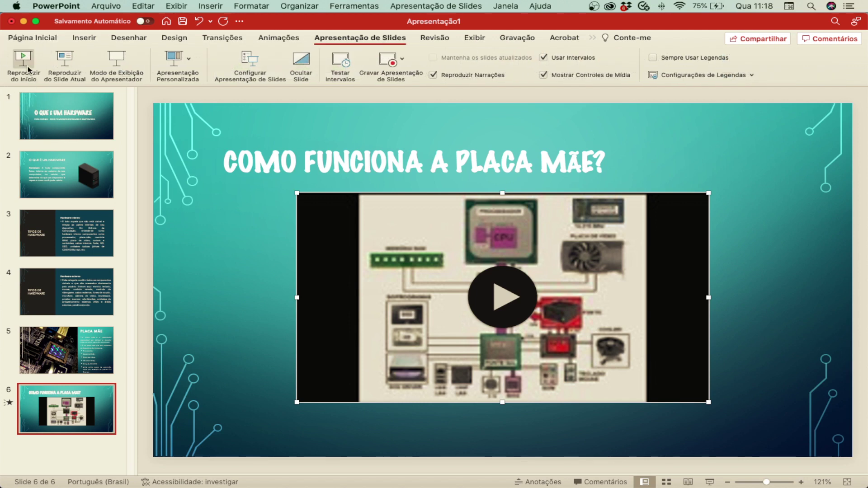
left_click(21, 62)
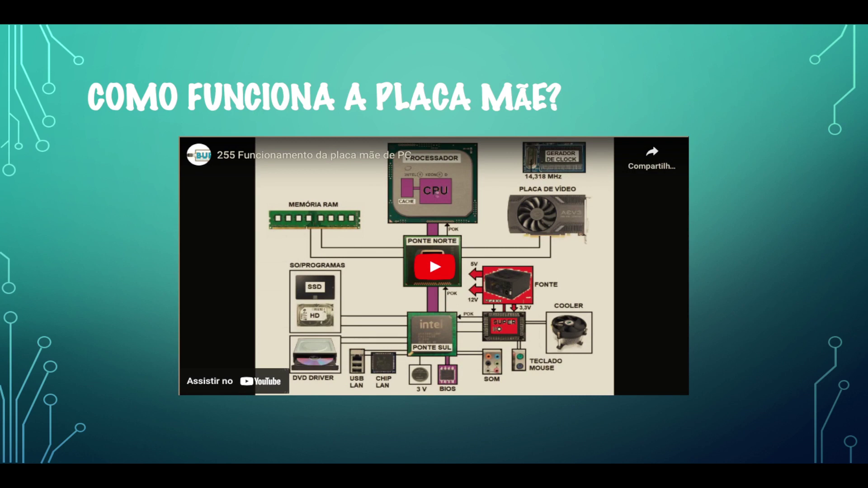
key("Escape")
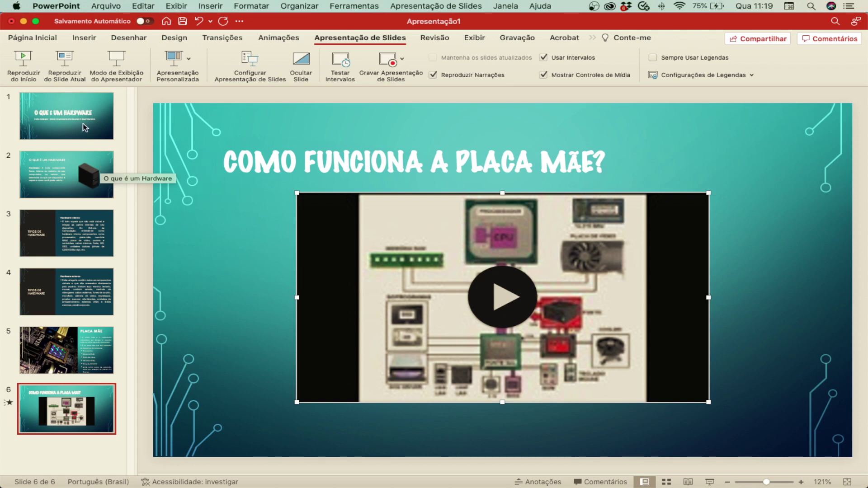
Review the slides, then apply the dark green theme from the Design gallery to every slide.
left_click(85, 126)
left_click(59, 179)
key("Down")
key("Down")
key("Down")
key("Down")
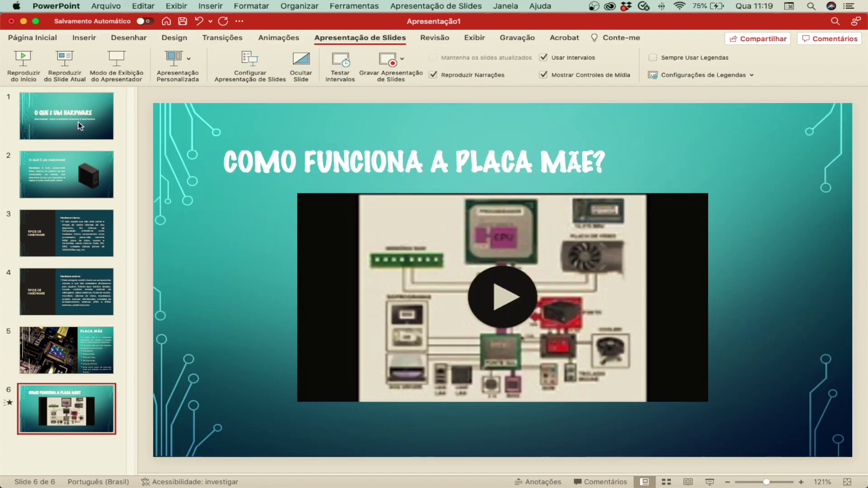
left_click(80, 126)
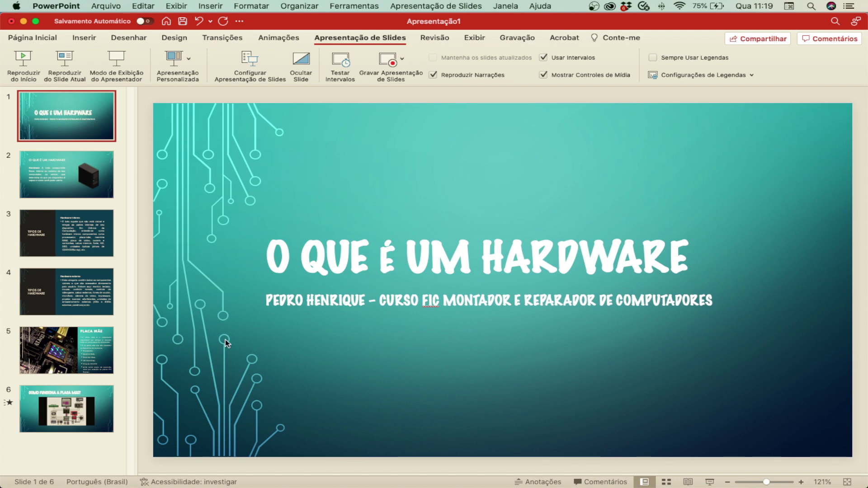
left_click(176, 42)
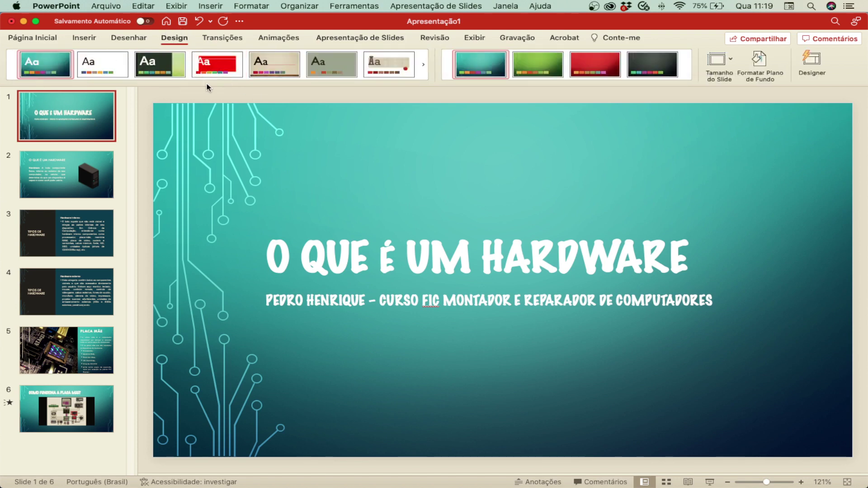
left_click(217, 84)
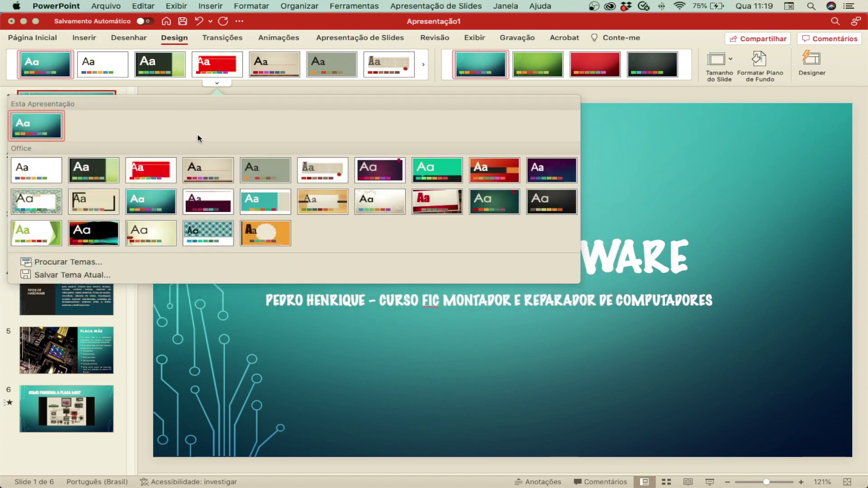
left_click(488, 208)
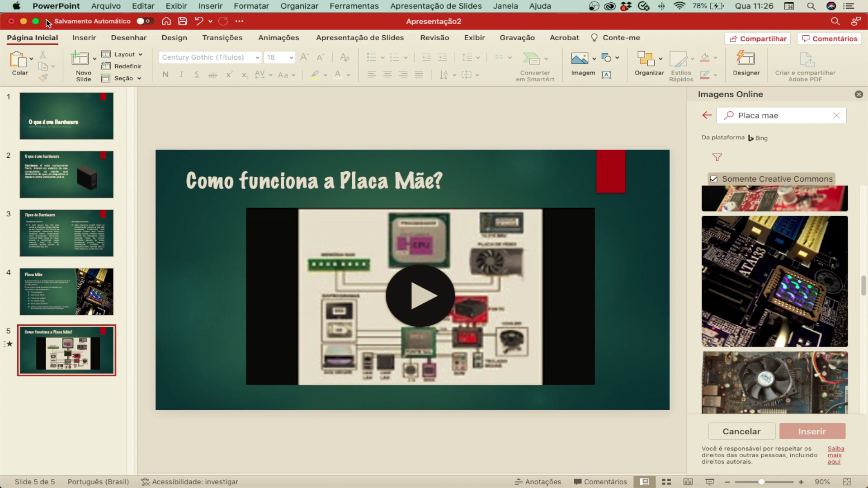
Save the deck as Hardware.pptx, replacing the Apresentação2 file name and keeping the .pptx format.
left_click(102, 8)
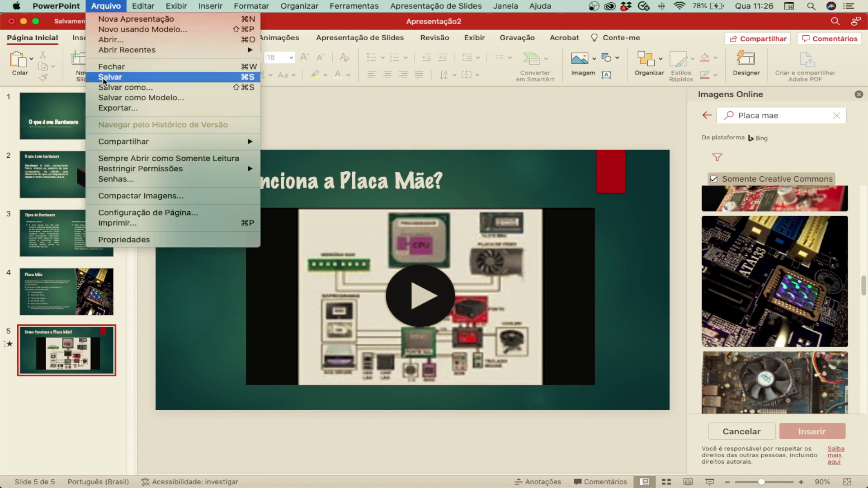
left_click(123, 79)
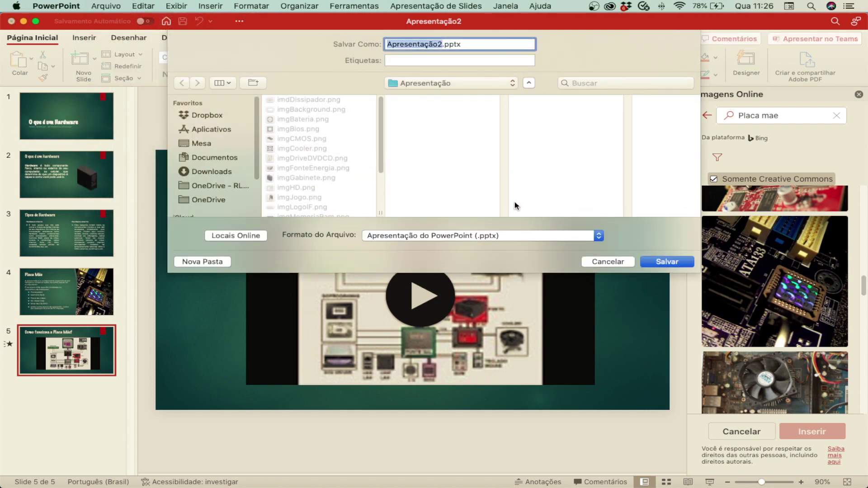
left_click(441, 44)
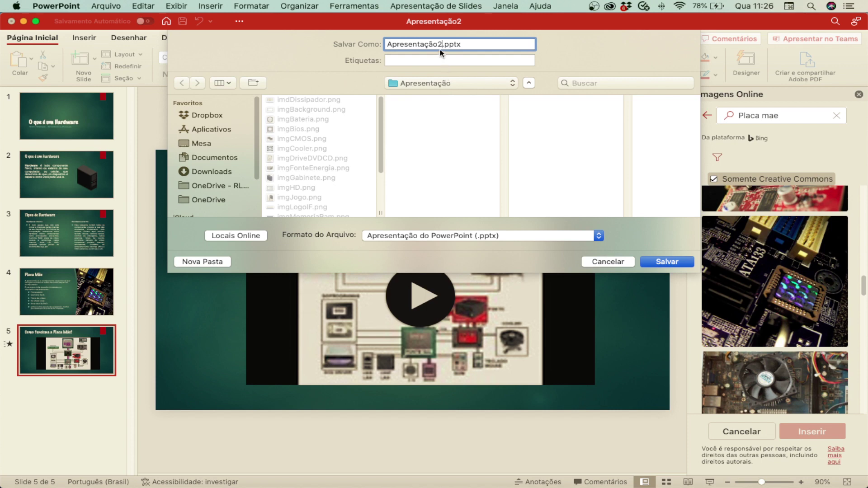
left_click_drag(441, 44, 373, 44)
type("Har")
type("dware")
left_click(599, 236)
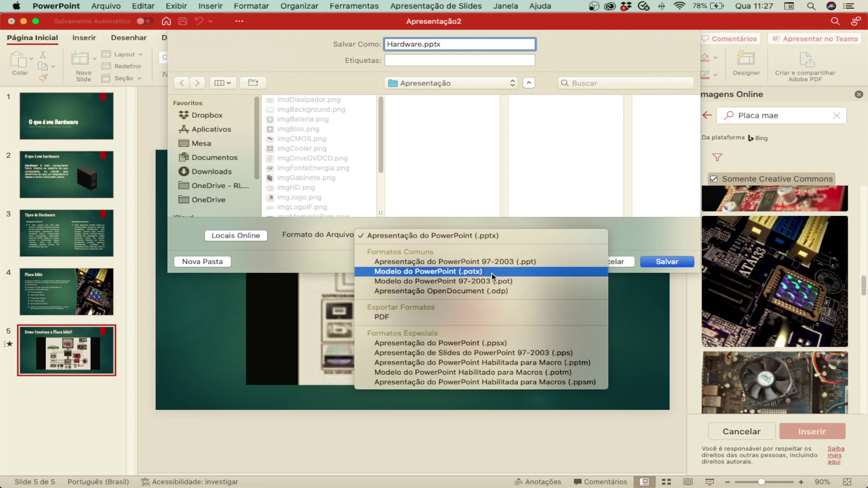
left_click(505, 210)
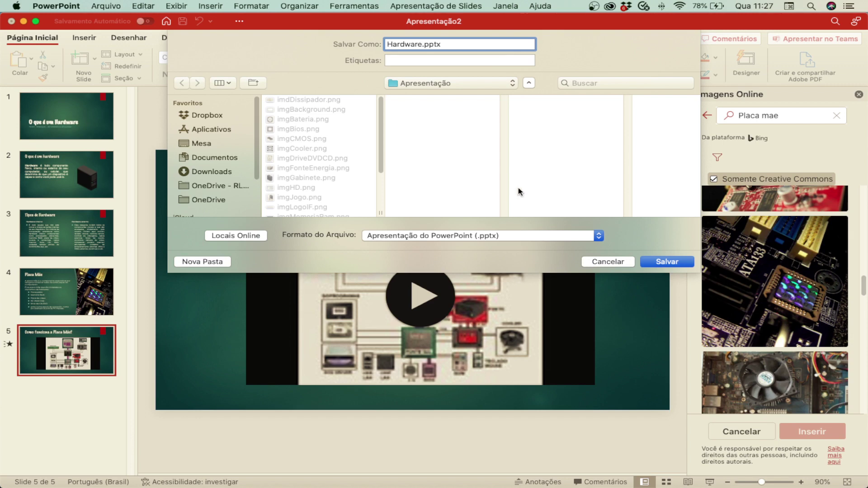
left_click(653, 261)
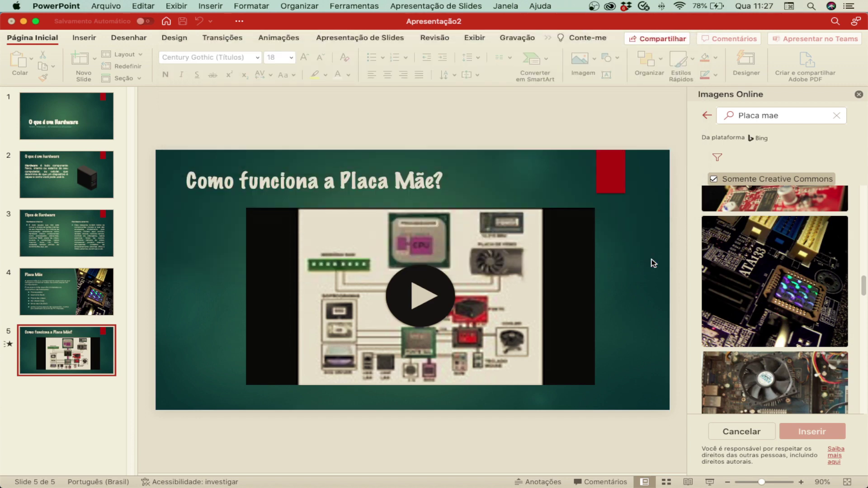